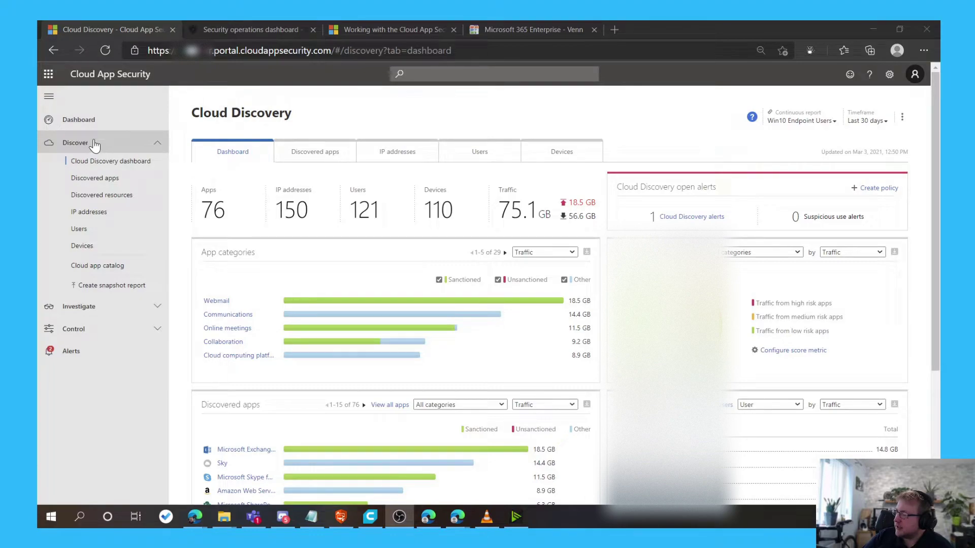
Open the Cloud Discovery dashboard and view which continuous reports are available.
left_click(147, 165)
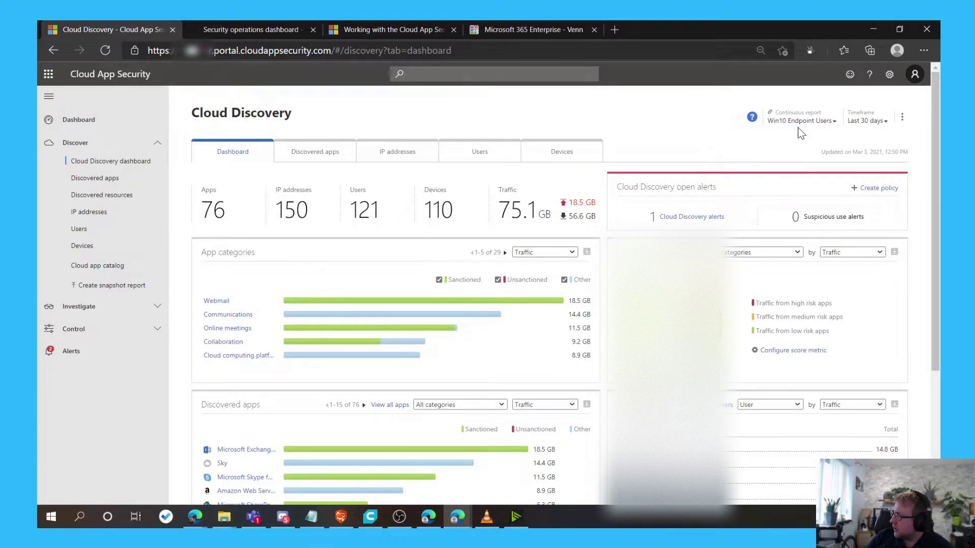
left_click(811, 122)
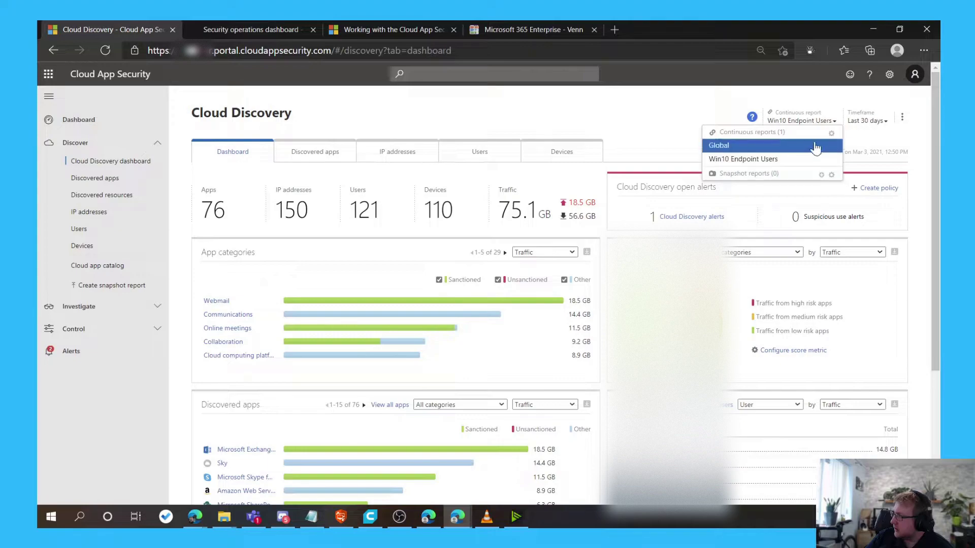
left_click(819, 105)
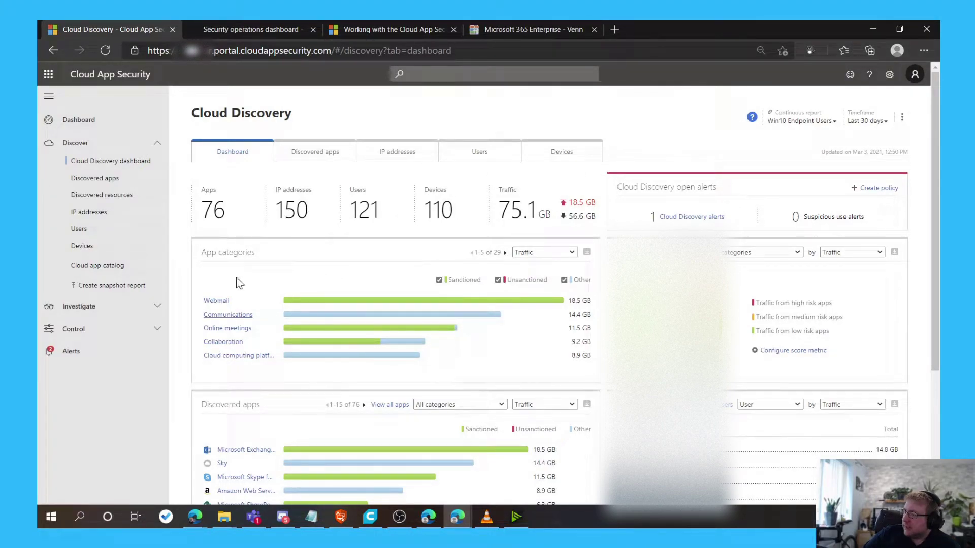
Review the dashboard's app categories, discovered apps, risk levels and top entities.
scroll(244, 350, "down", 2)
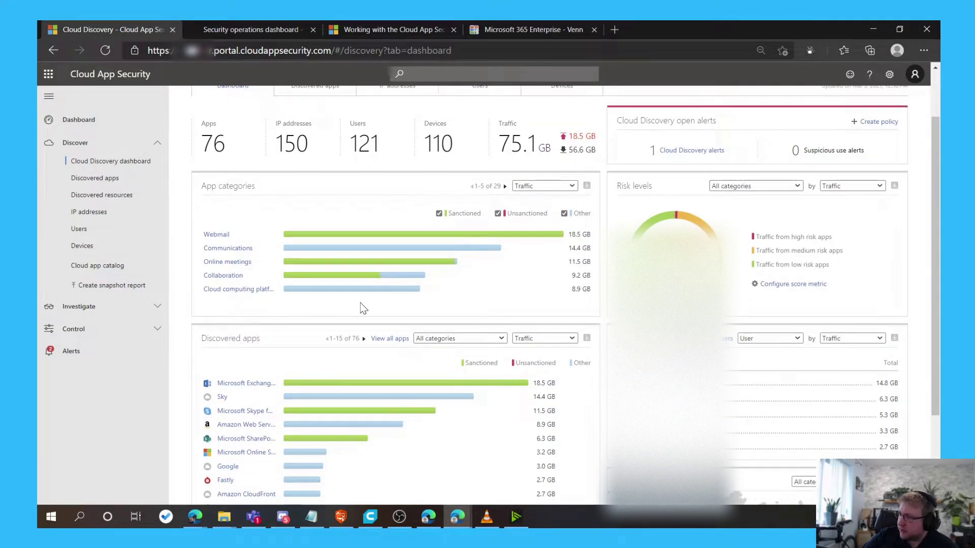
scroll(361, 303, "down", 3)
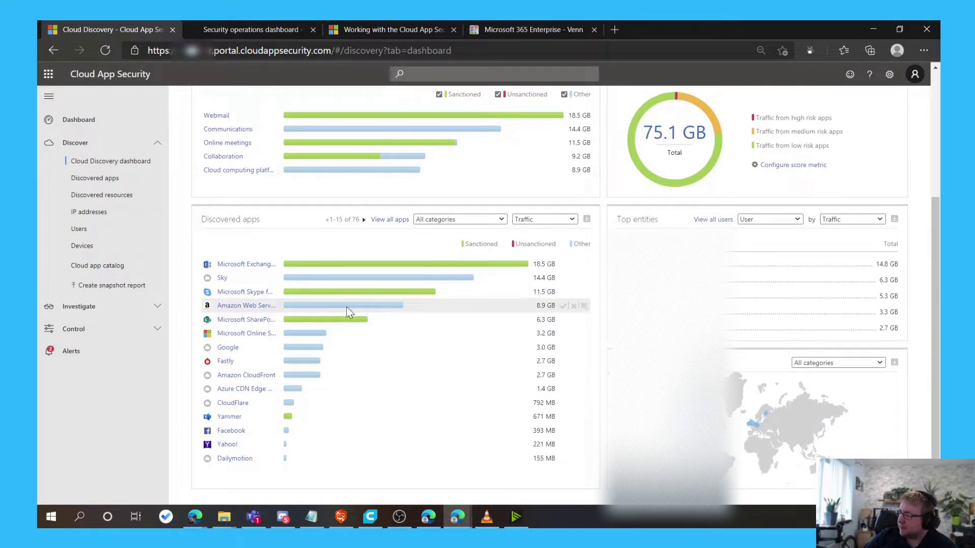
scroll(282, 312, "up", 1)
scroll(281, 312, "down", 1)
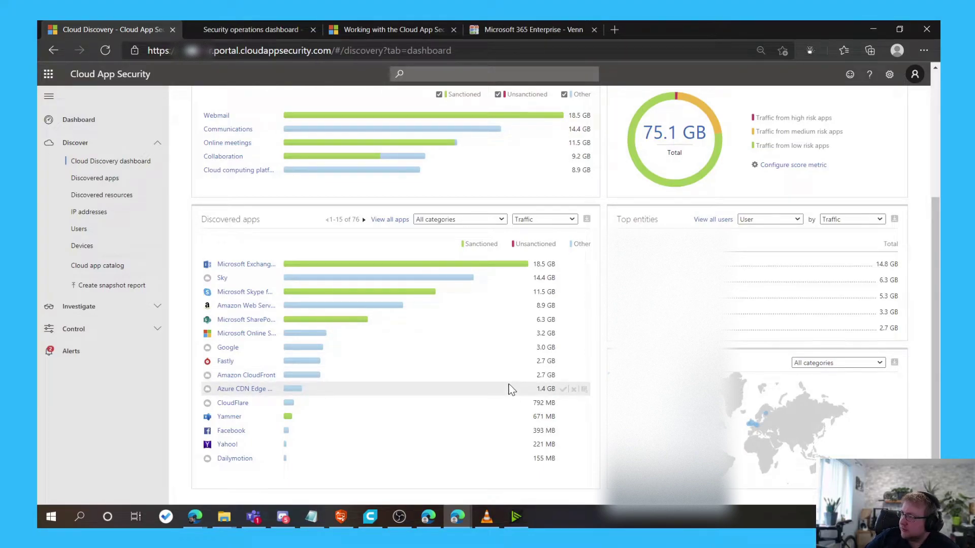
scroll(510, 390, "up", 1)
scroll(510, 390, "up", 2)
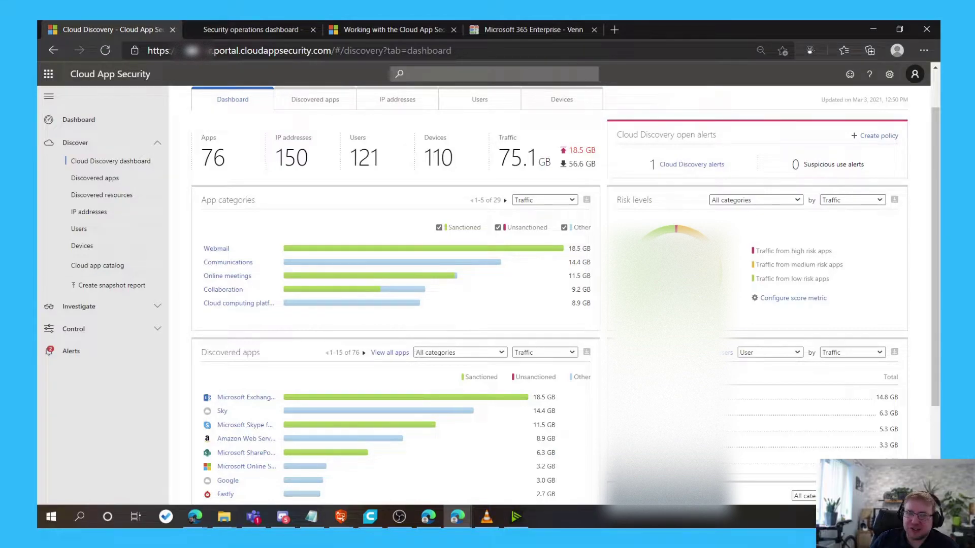
key("alt+Tab")
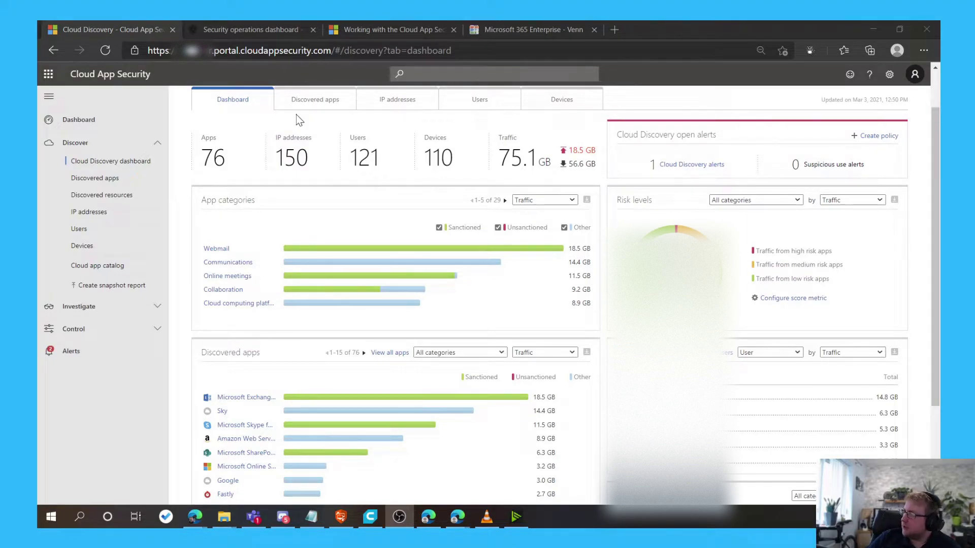
Open the list of discovered apps and look through its first page of apps and risk scores.
left_click(318, 104)
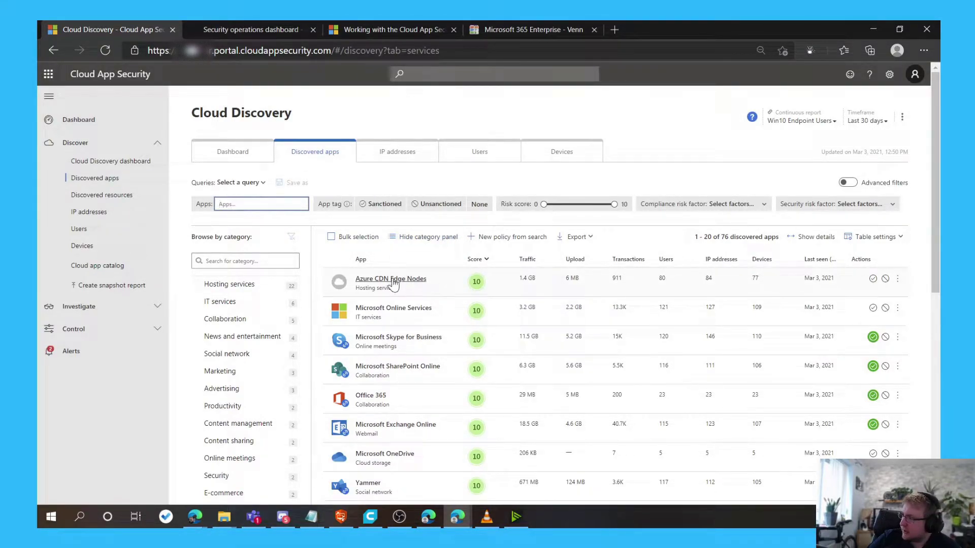
scroll(396, 338, "down", 3)
scroll(395, 355, "down", 5)
scroll(391, 414, "up", 6)
scroll(391, 414, "up", 2)
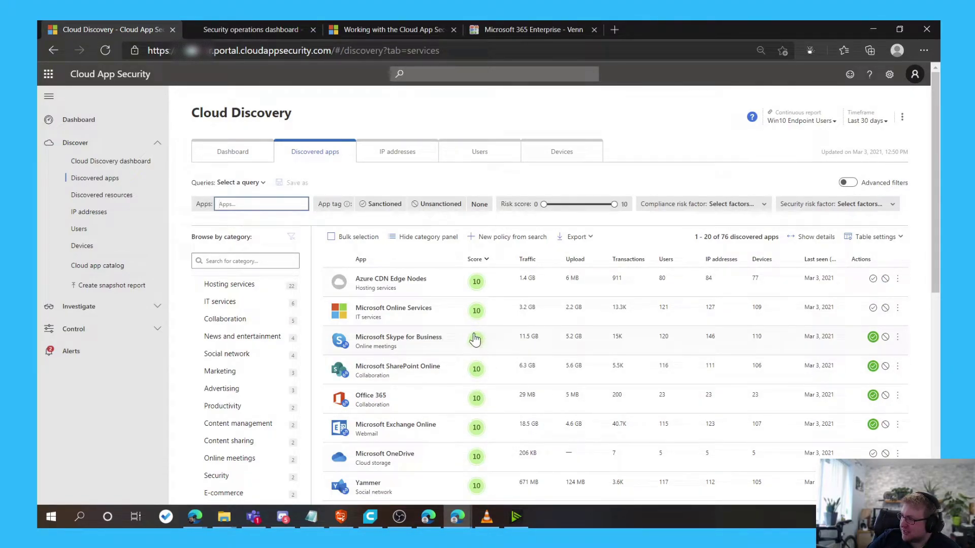
scroll(465, 346, "down", 5)
scroll(458, 350, "down", 3)
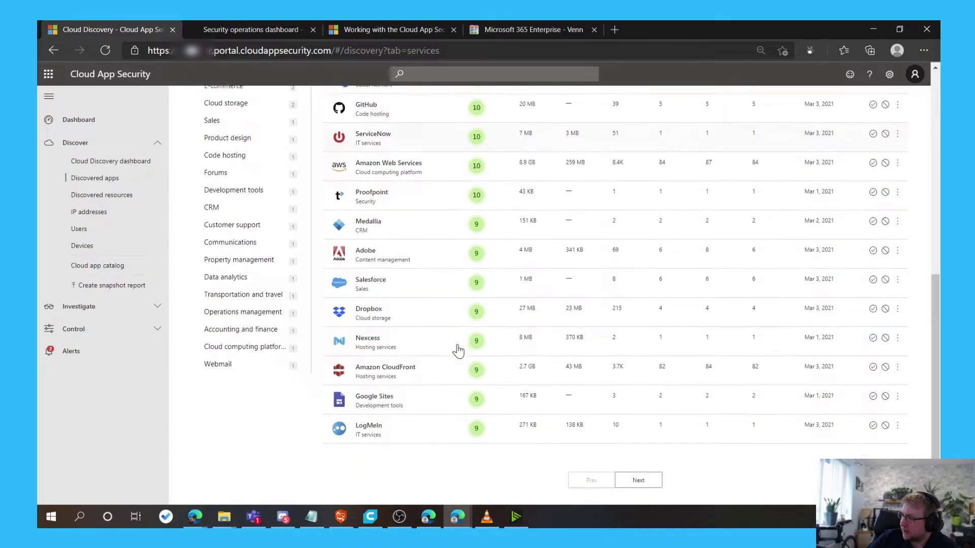
Go to the second page of discovered apps and expand the details of Mimecast.
left_click(635, 481)
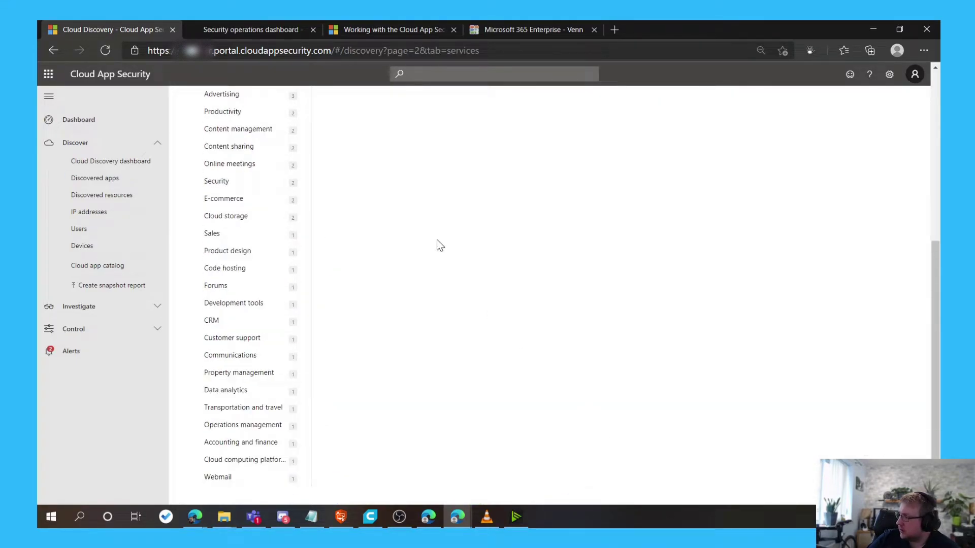
scroll(459, 174, "up", 1)
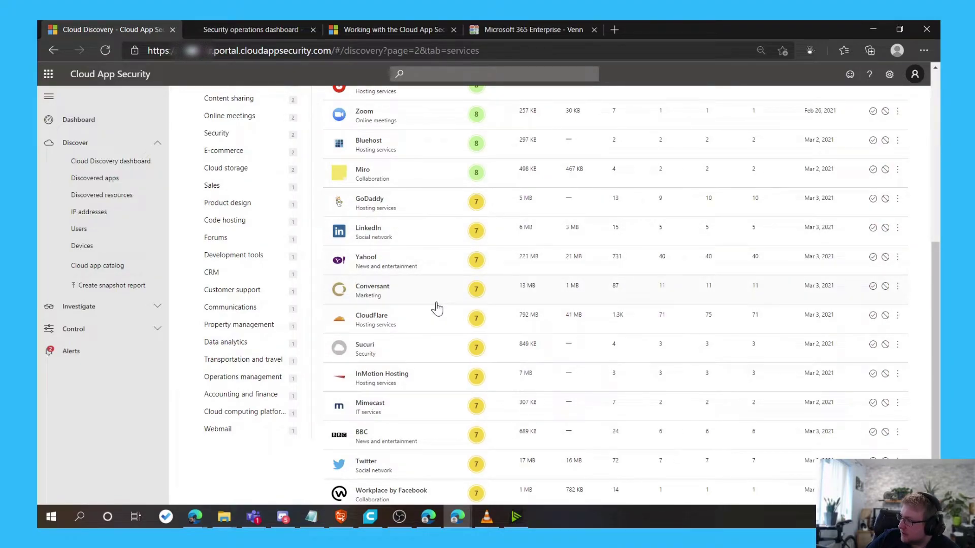
left_click(437, 409)
scroll(441, 384, "down", 2)
scroll(441, 385, "down", 3)
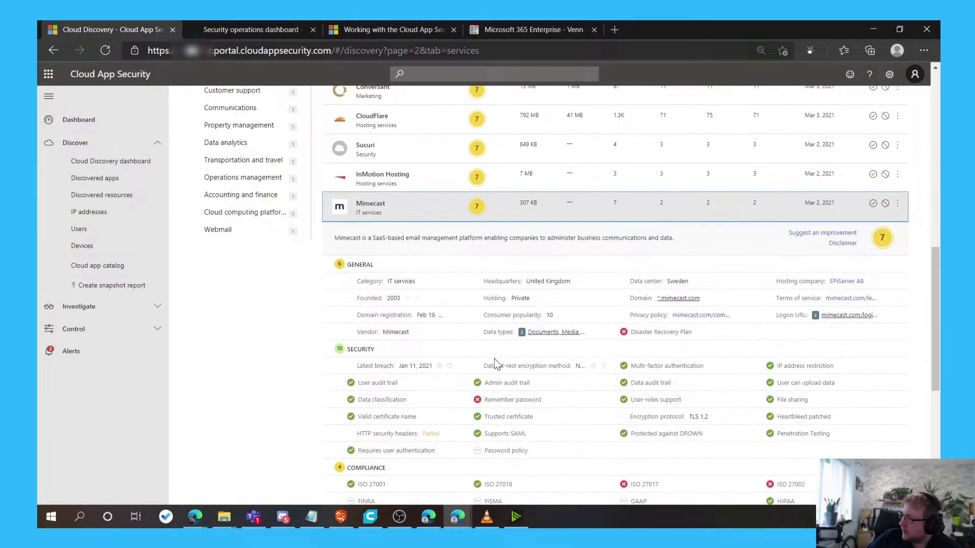
Examine Mimecast's General, Security, Compliance and Legal risk factors and their section scores.
scroll(377, 249, "down", 1)
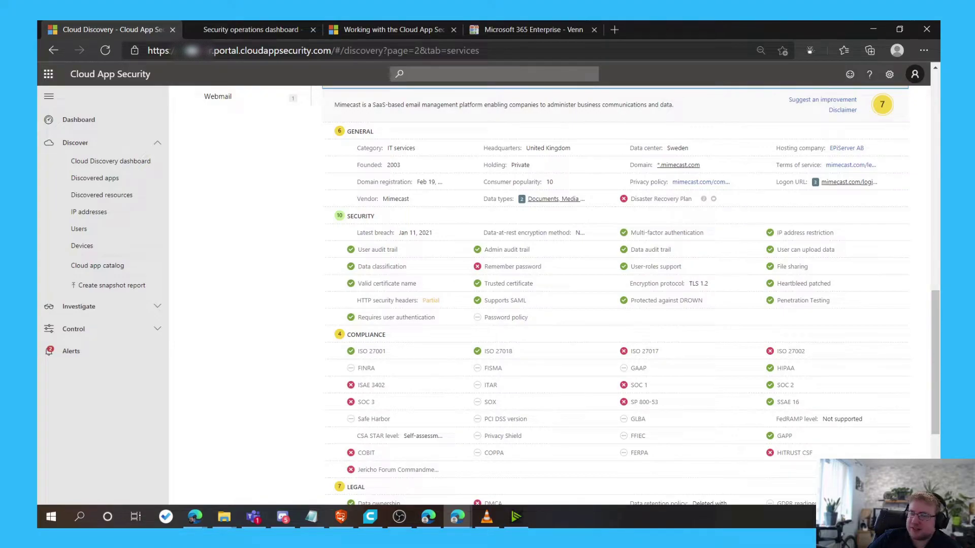
scroll(478, 328, "down", 1)
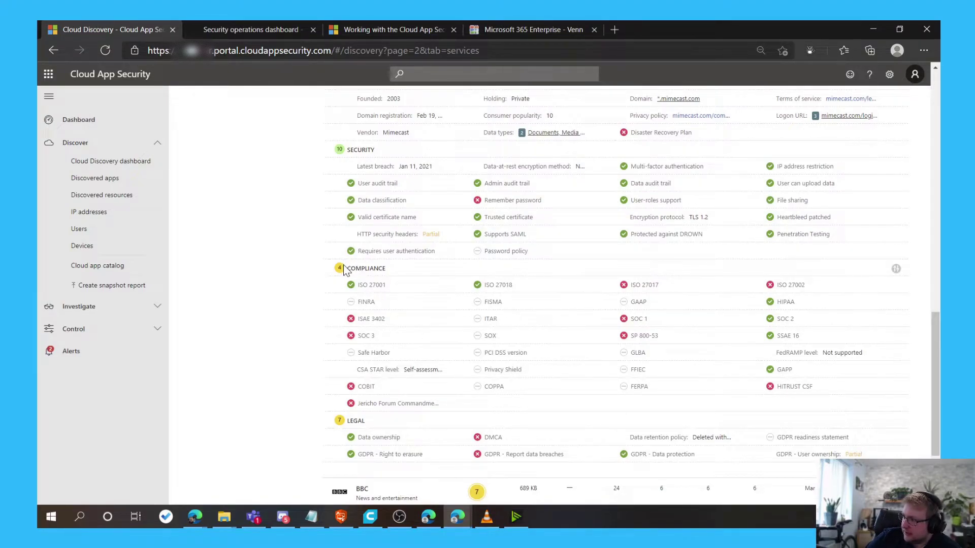
mouse_move(344, 270)
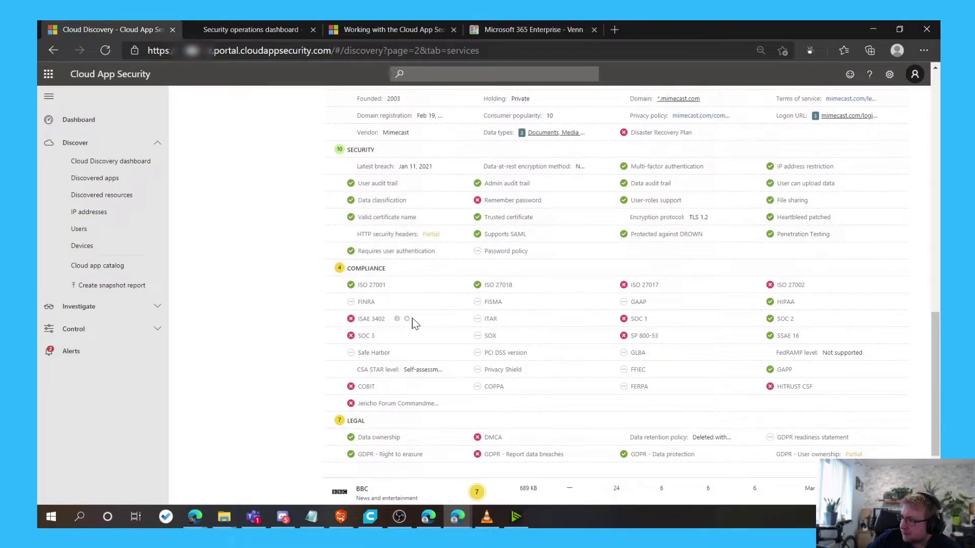
scroll(504, 349, "up", 2)
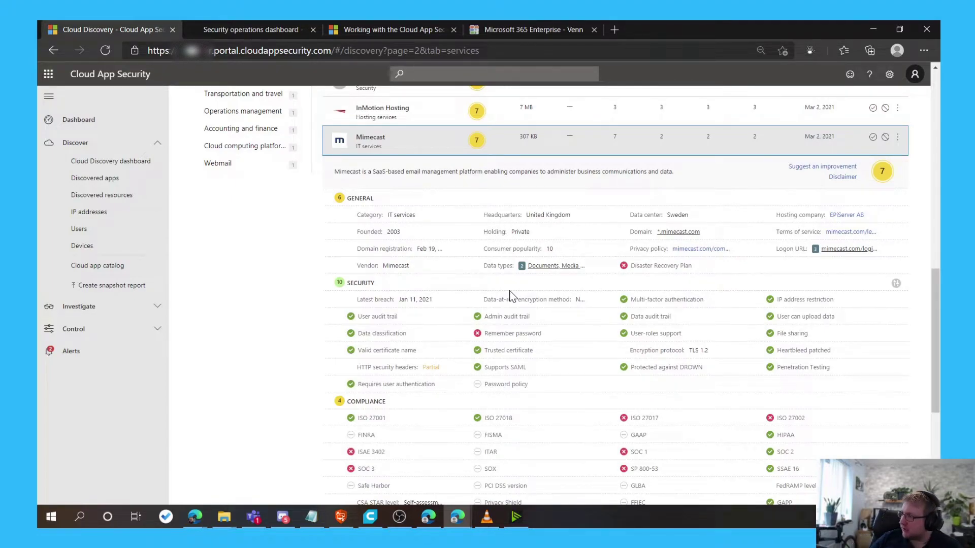
scroll(536, 287, "down", 1)
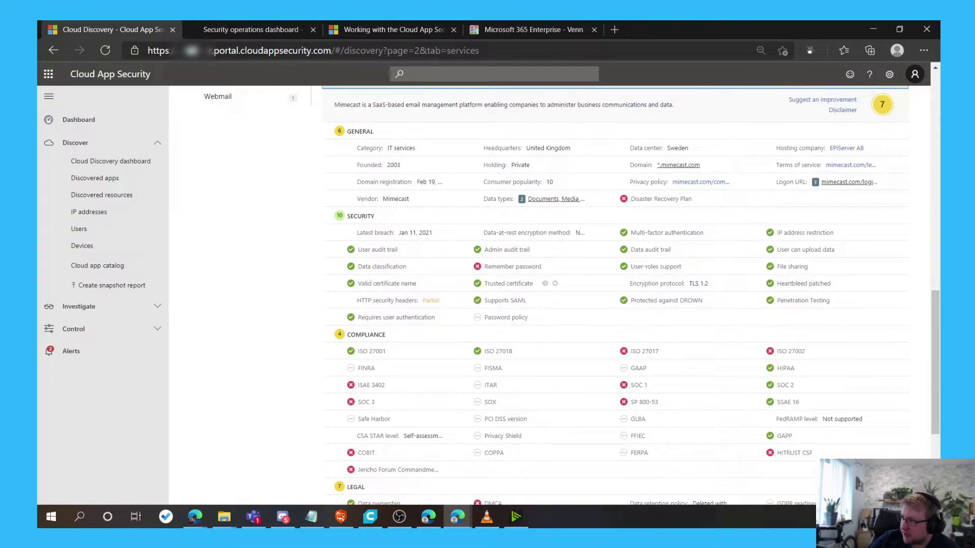
scroll(511, 290, "down", 3)
scroll(511, 290, "up", 2)
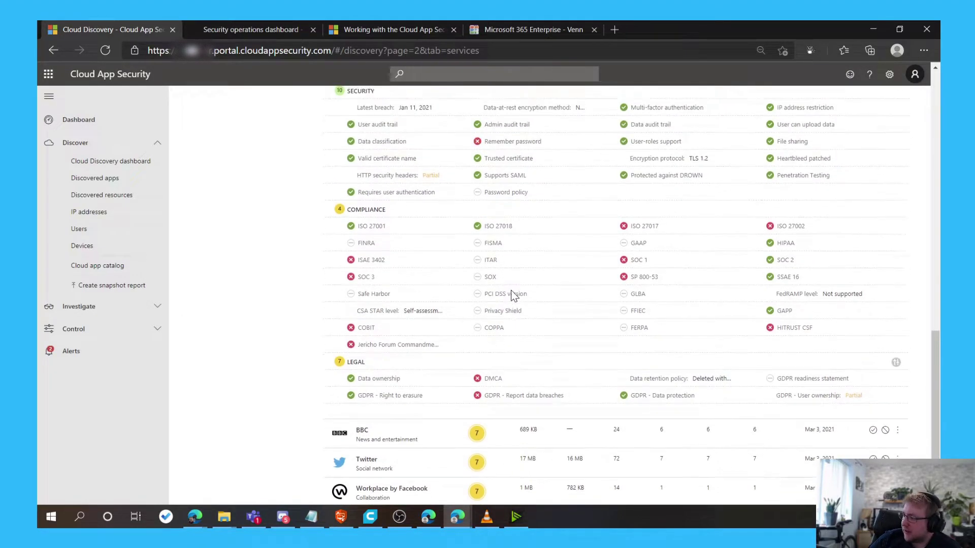
scroll(512, 295, "up", 1)
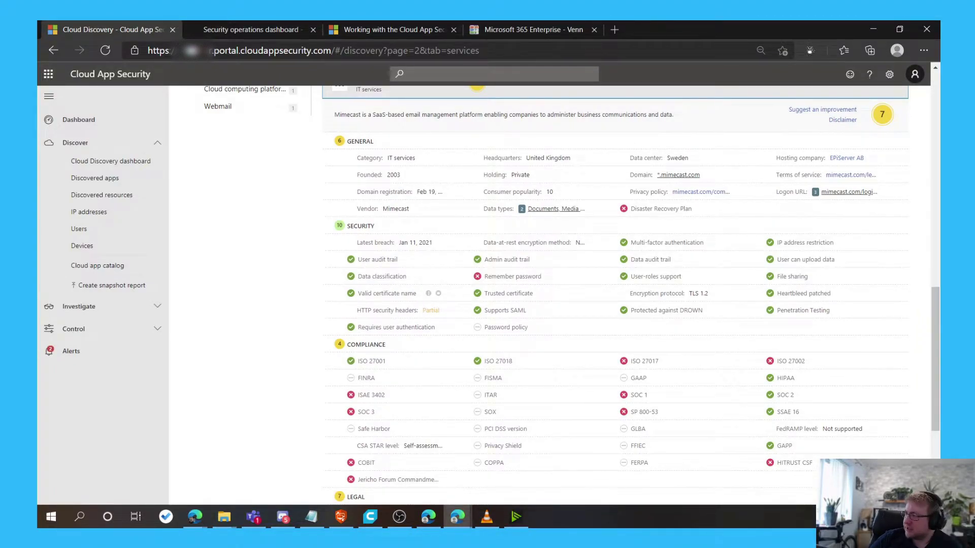
scroll(393, 295, "up", 1)
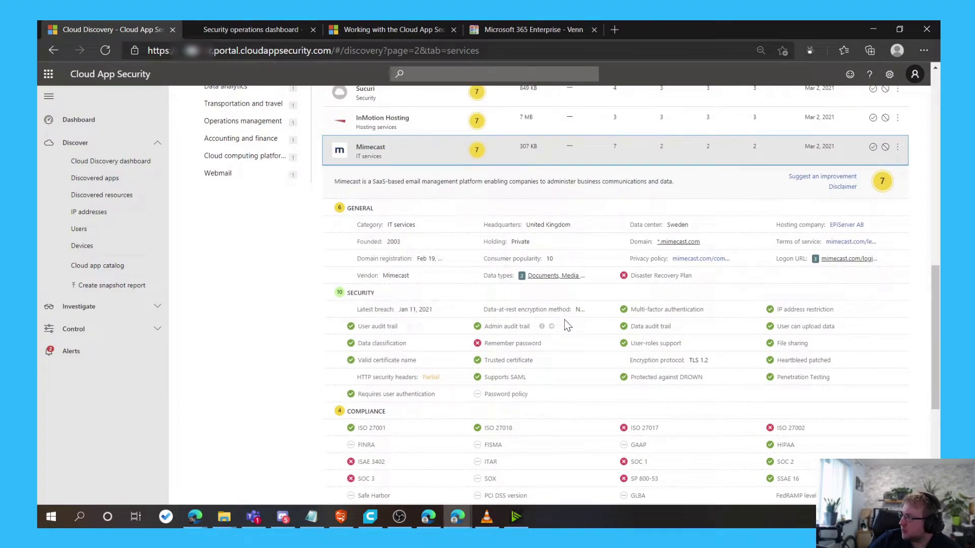
scroll(543, 324, "up", 1)
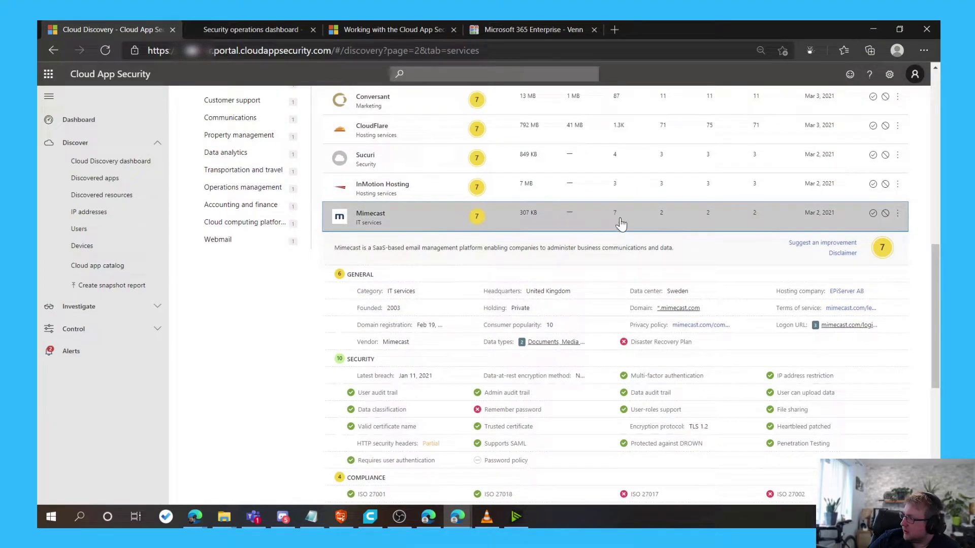
Review the usage columns of the second page's apps and the explanation of Mimecast's data center field.
scroll(624, 235, "up", 10)
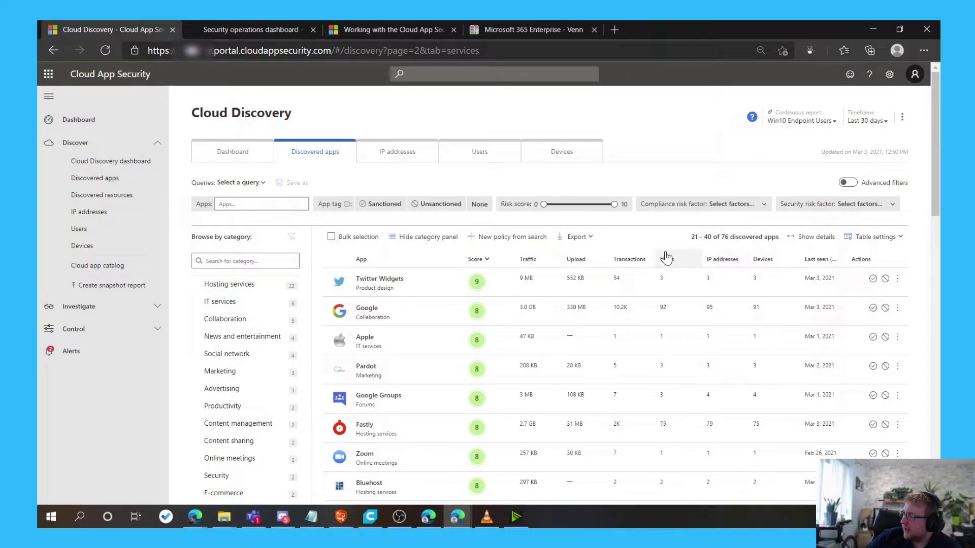
scroll(698, 254, "down", 1)
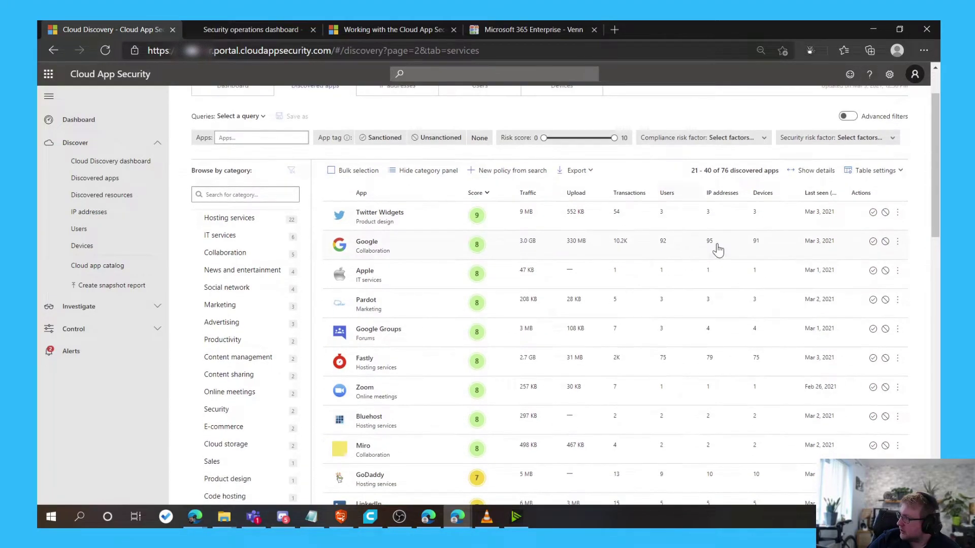
scroll(871, 289, "down", 5)
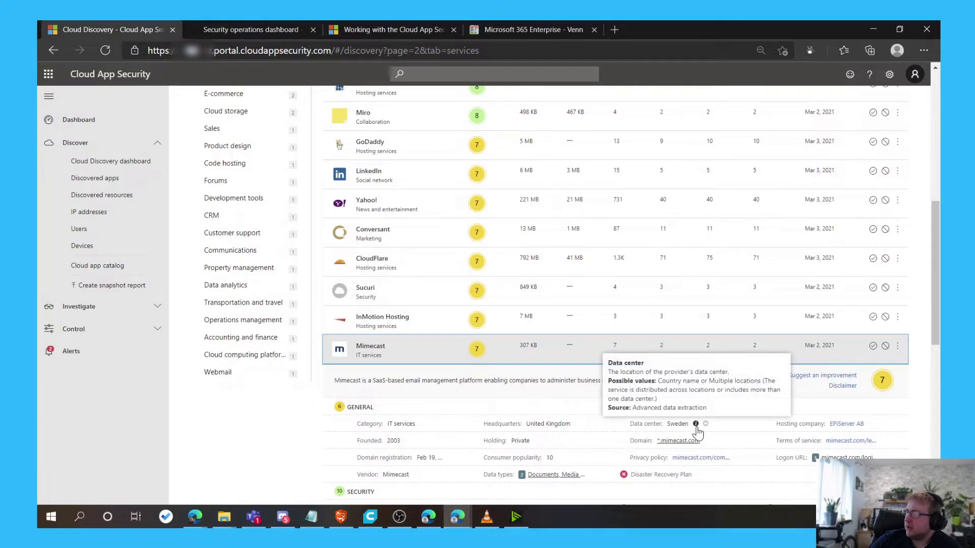
scroll(697, 431, "up", 3)
scroll(785, 437, "up", 4)
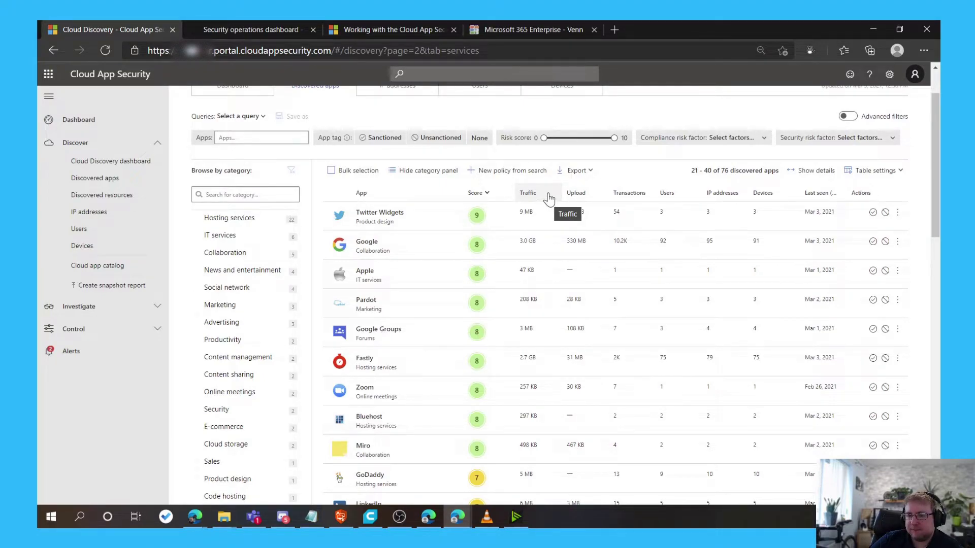
Check the additional actions for Twitter Widgets and revisit Mimecast's general and security details.
left_click(898, 212)
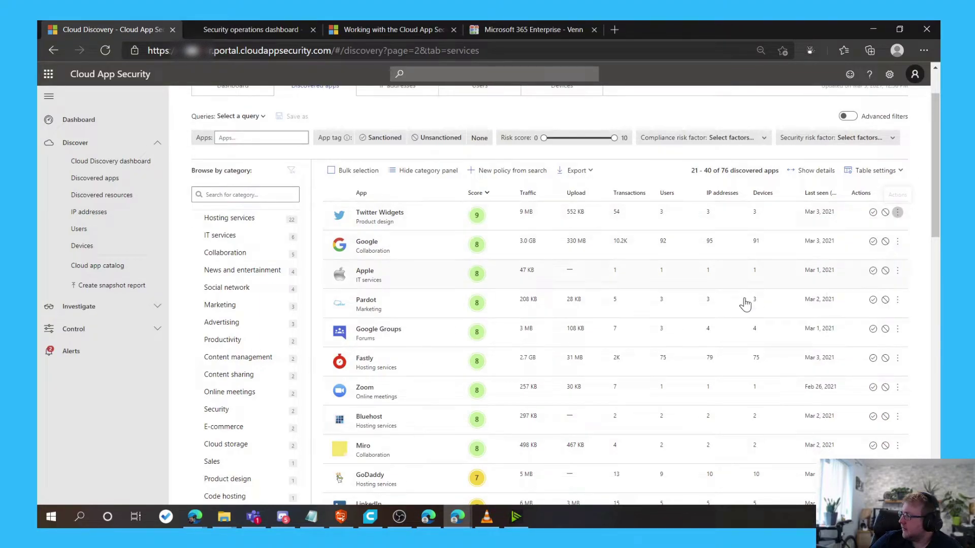
scroll(635, 358, "down", 3)
scroll(636, 358, "down", 5)
left_click(635, 356)
scroll(635, 359, "down", 1)
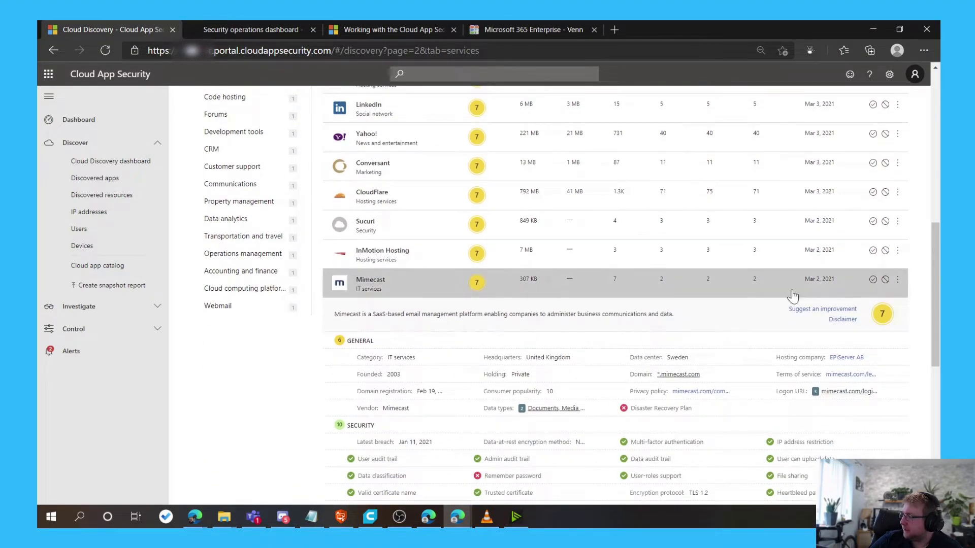
scroll(498, 308, "down", 3)
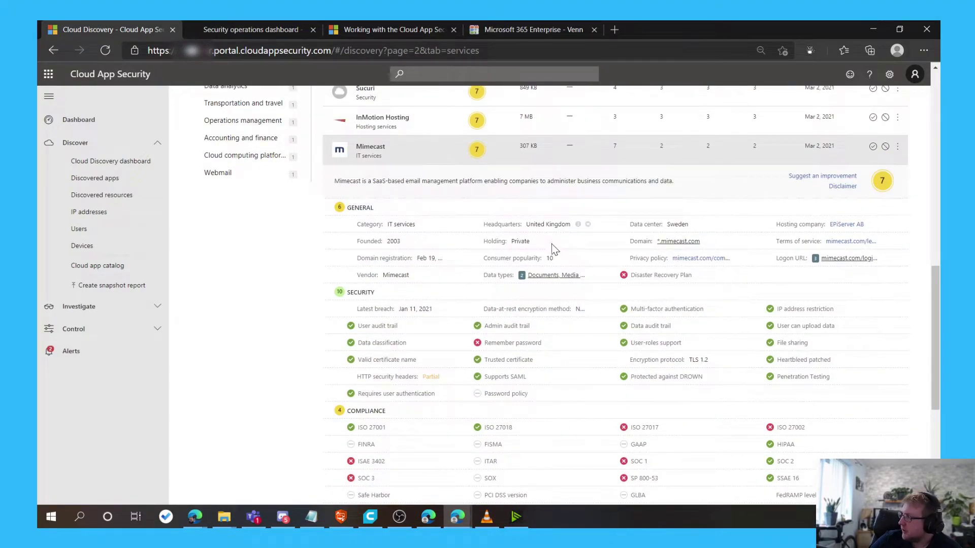
scroll(486, 191, "up", 2)
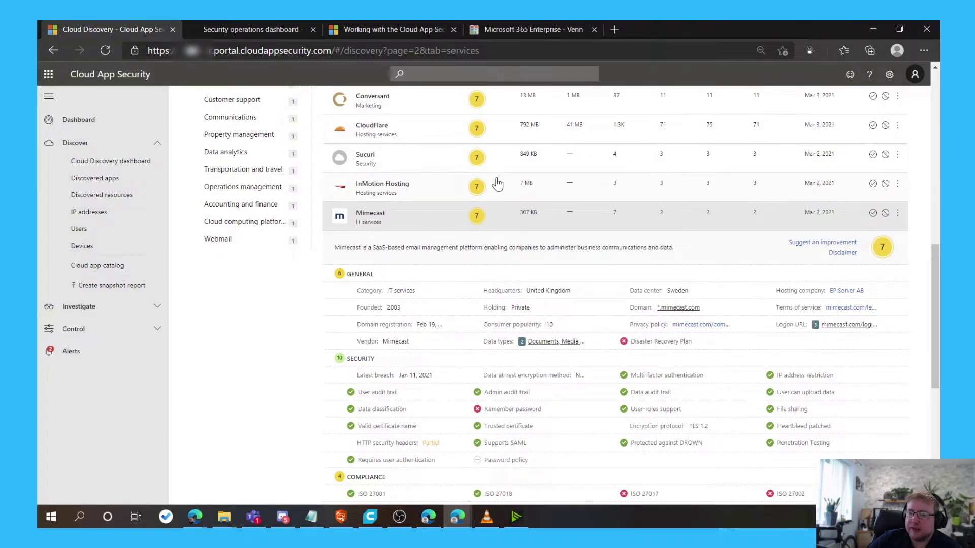
Filter the discovered apps to risk scores from 0 to 4 and look through the matching apps.
scroll(523, 213, "up", 10)
scroll(524, 203, "up", 5)
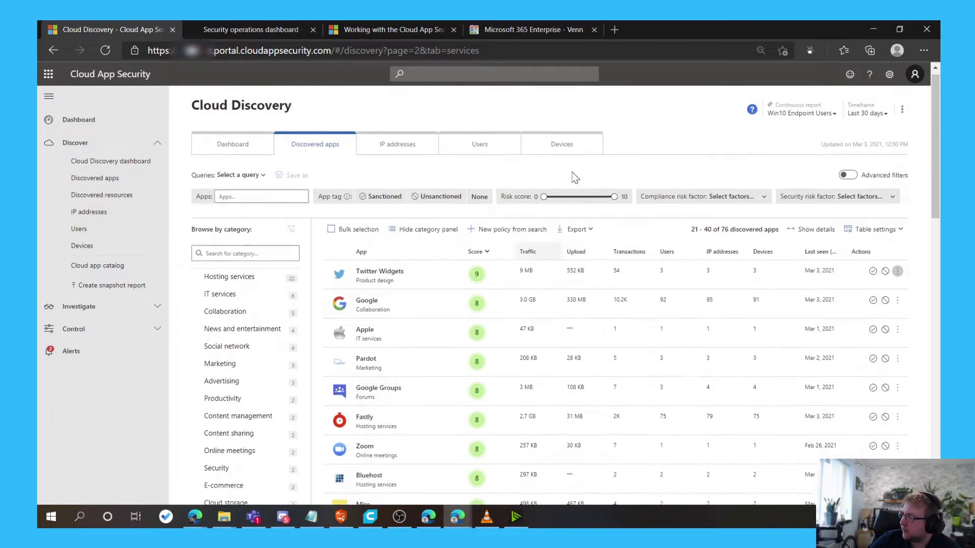
left_click_drag(616, 204, 572, 197)
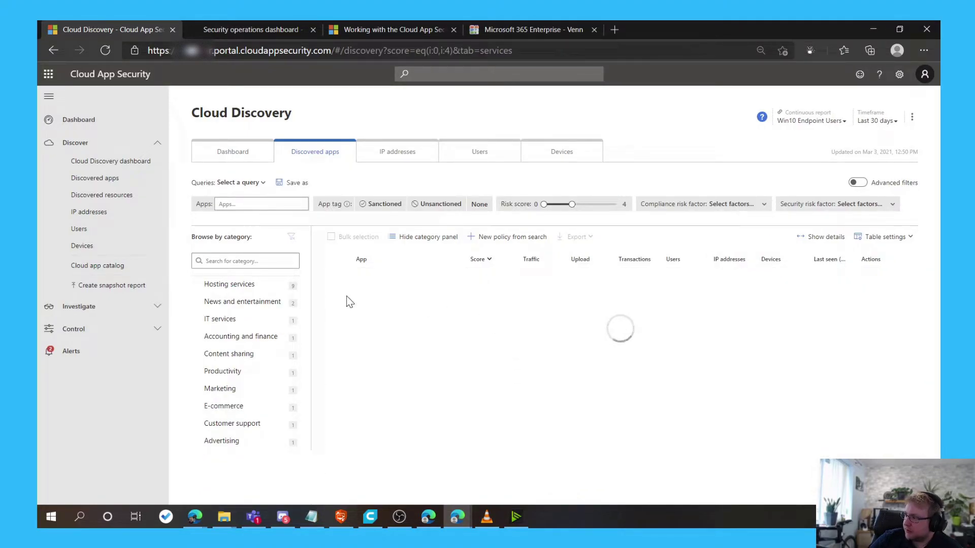
scroll(560, 323, "down", 5)
scroll(560, 323, "down", 3)
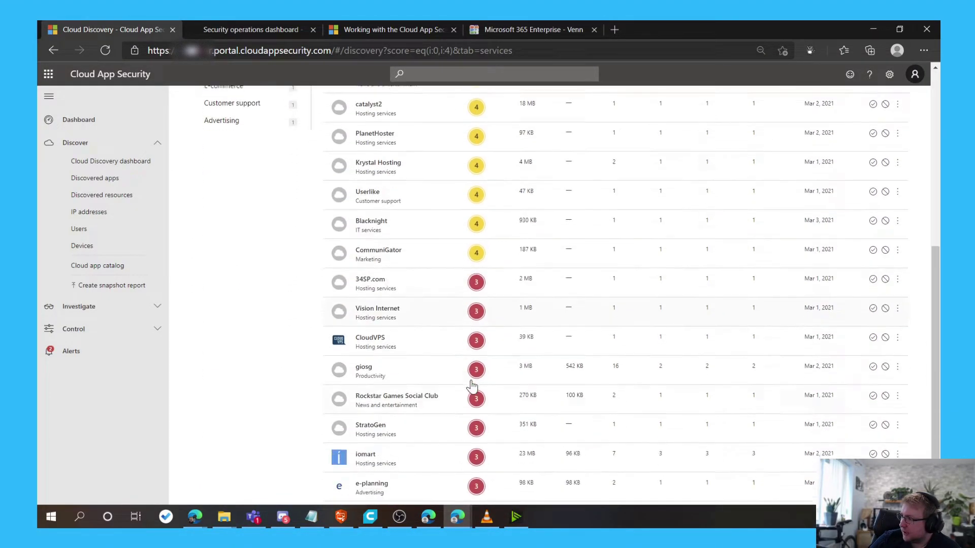
scroll(527, 382, "up", 7)
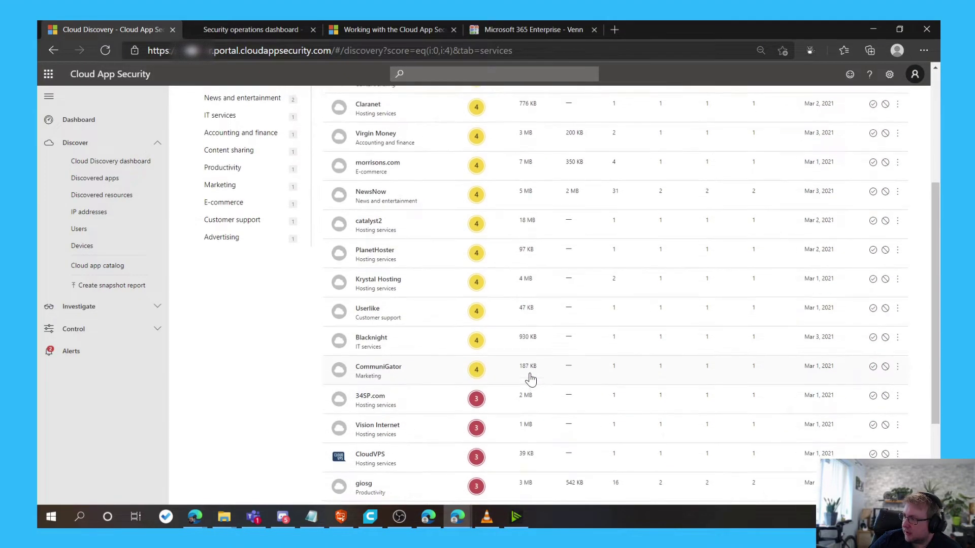
Open Vision Internet from the low-scoring apps and review its devices and users.
scroll(488, 376, "down", 2)
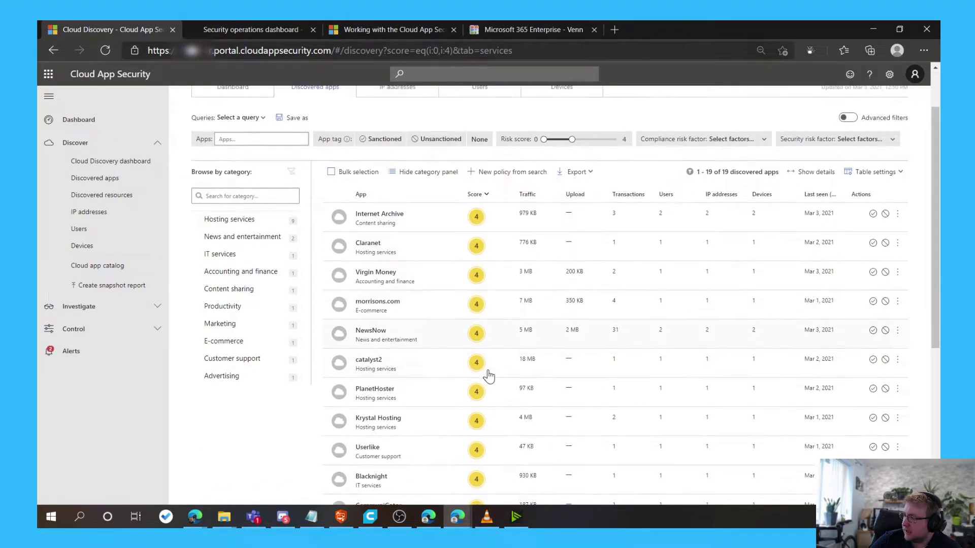
scroll(458, 365, "down", 5)
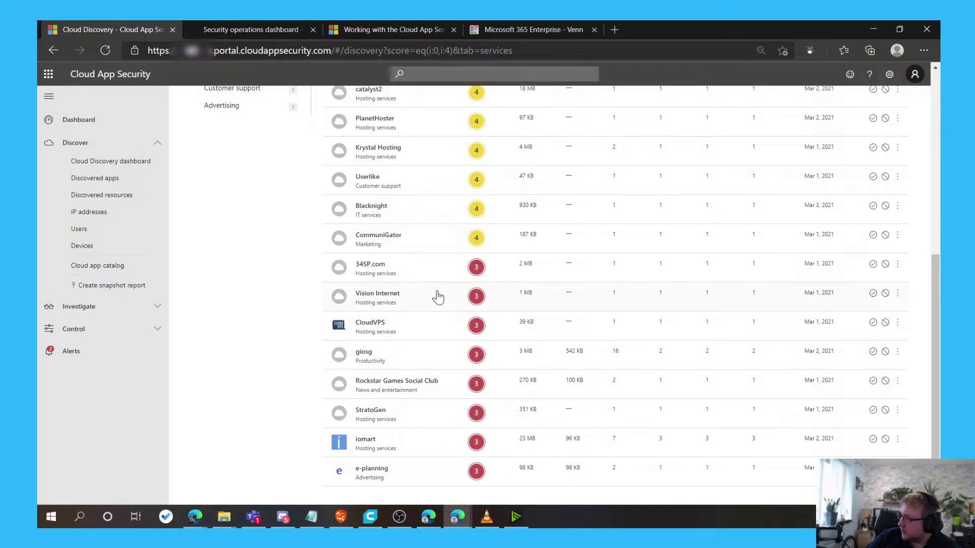
left_click(384, 295)
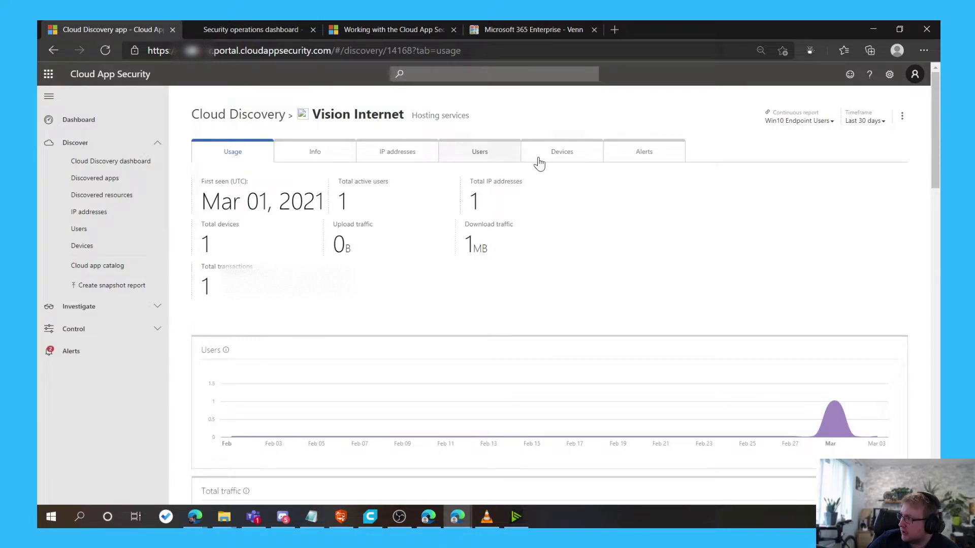
left_click(567, 156)
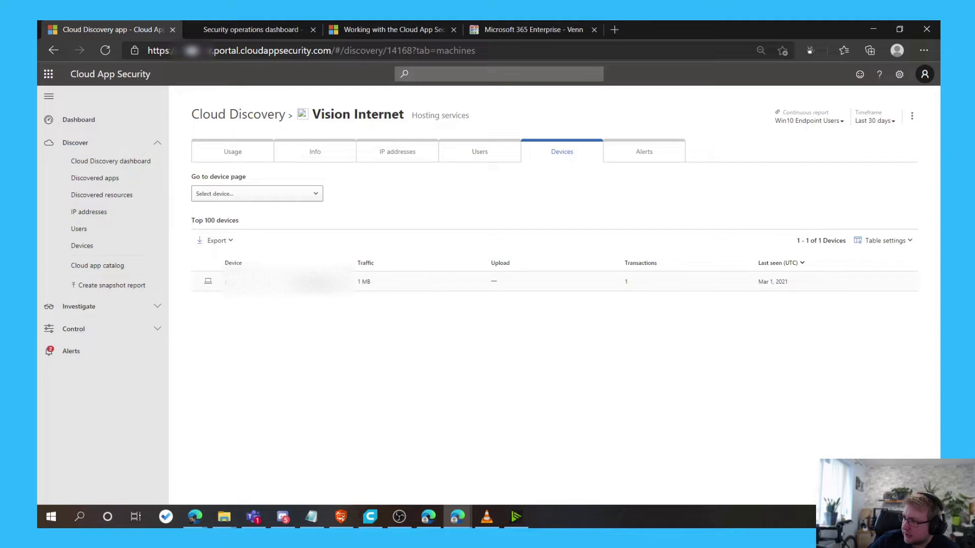
left_click(490, 154)
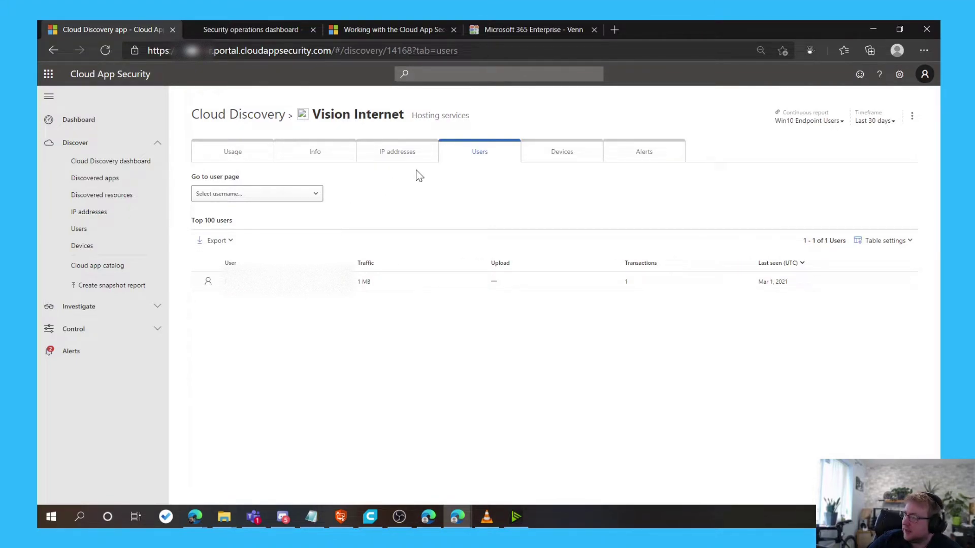
Return to the unfiltered discovered apps list and look through its second page.
left_click(231, 119)
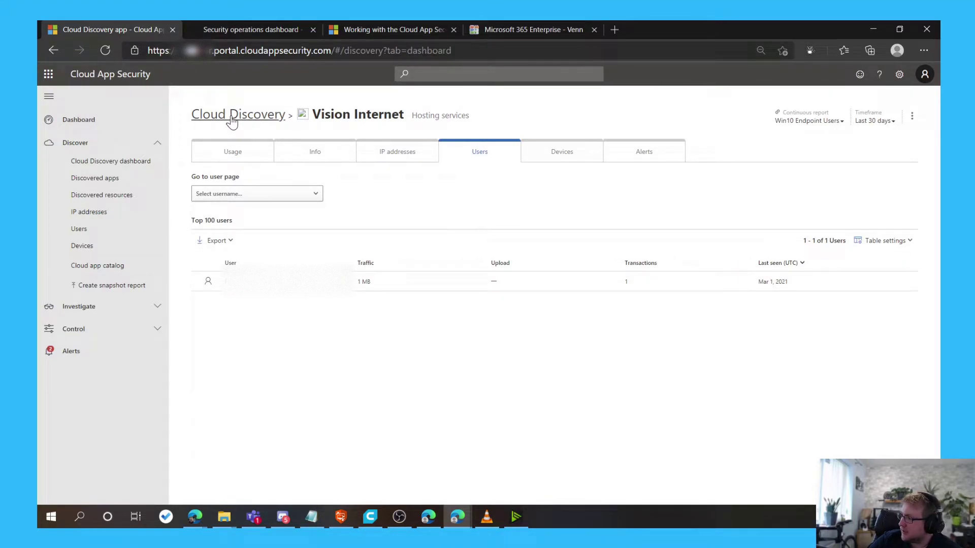
left_click(328, 152)
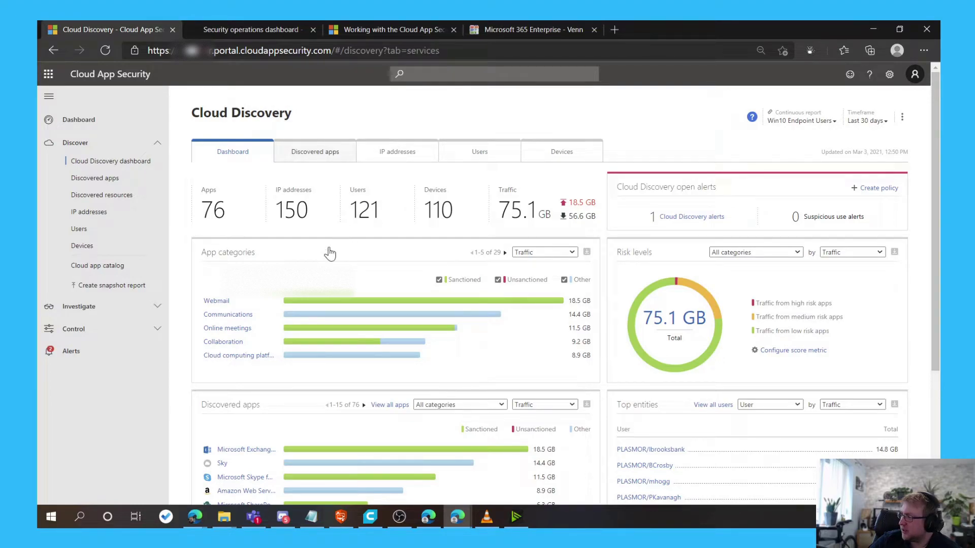
scroll(432, 377, "down", 6)
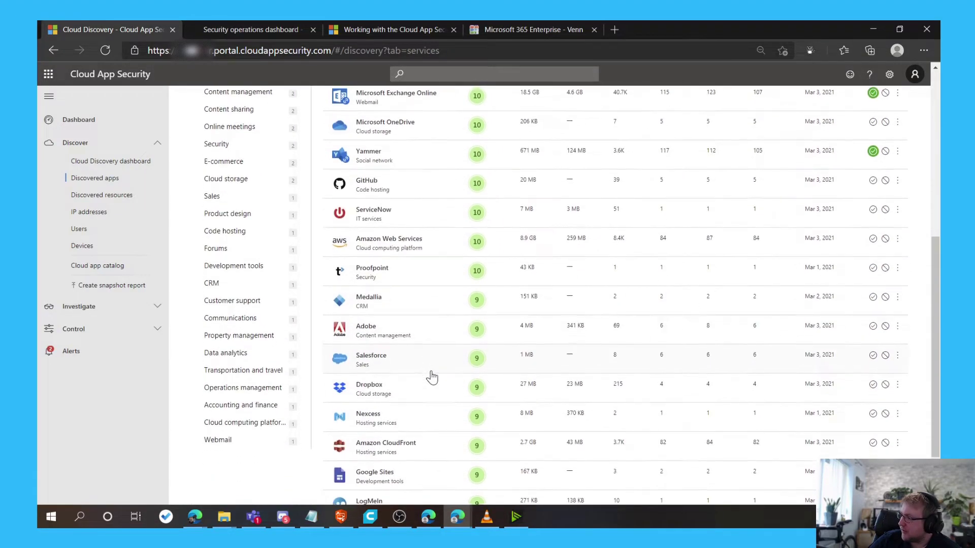
scroll(432, 377, "down", 3)
left_click(637, 478)
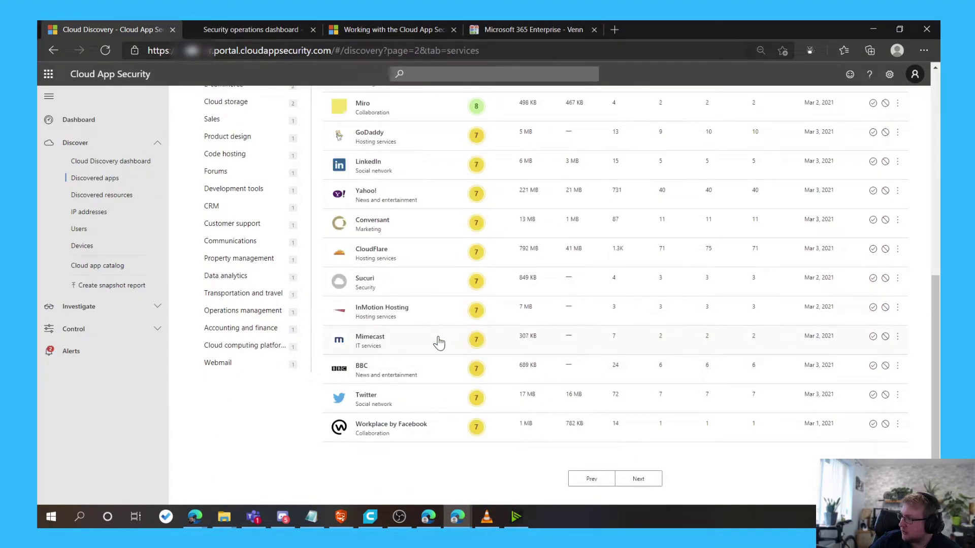
scroll(396, 320, "up", 3)
scroll(425, 364, "down", 3)
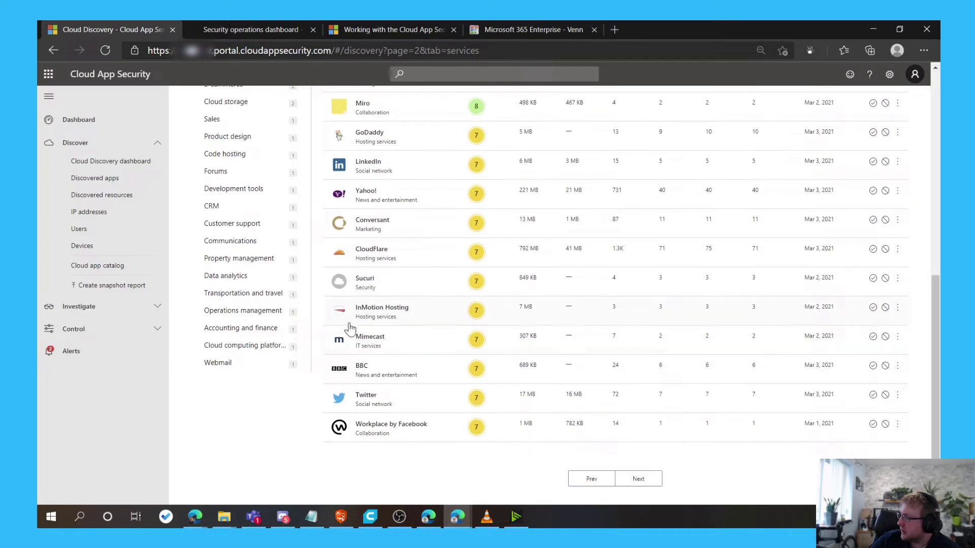
Review Mimecast's risk details once more and open its app page.
left_click(424, 348)
scroll(657, 341, "down", 15)
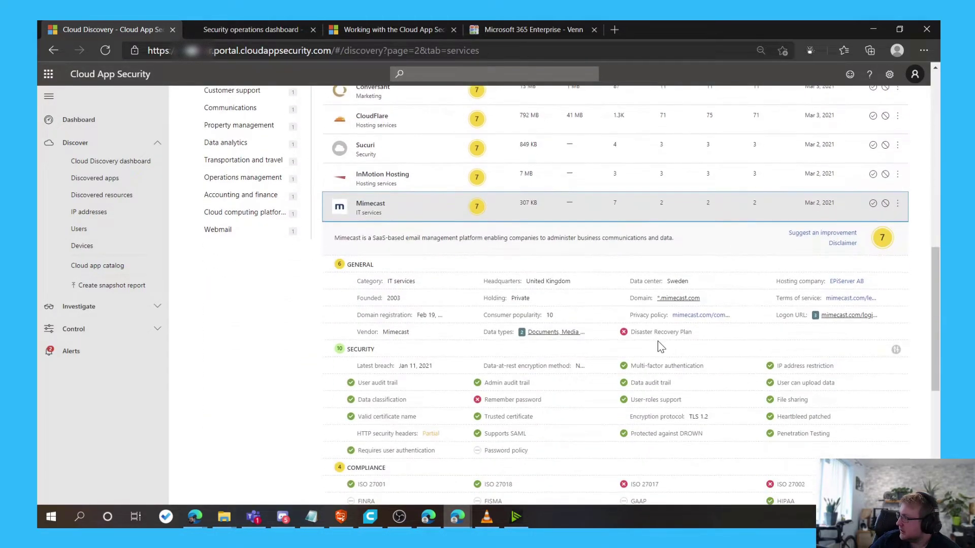
scroll(544, 336, "up", 15)
left_click(379, 208)
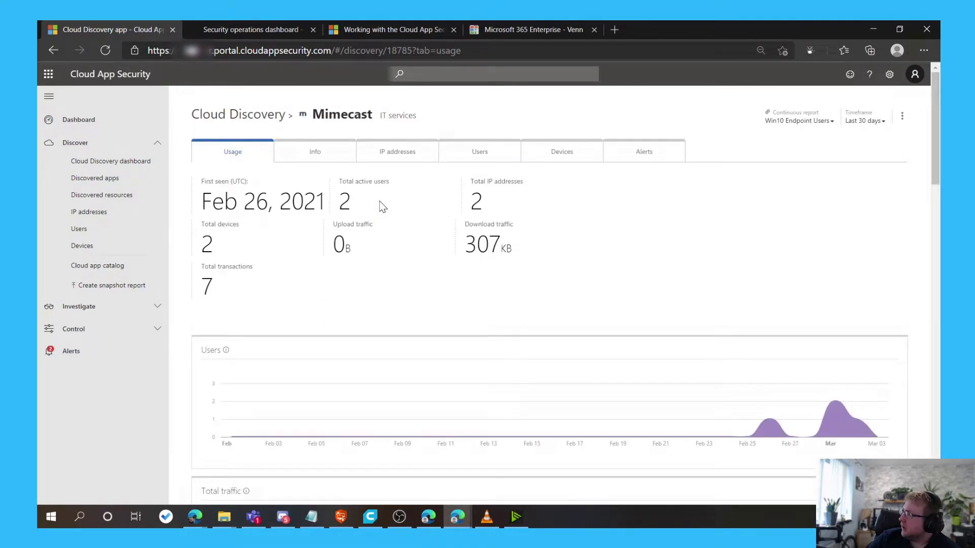
Review Mimecast's users, alerts, devices and usage information.
left_click(468, 152)
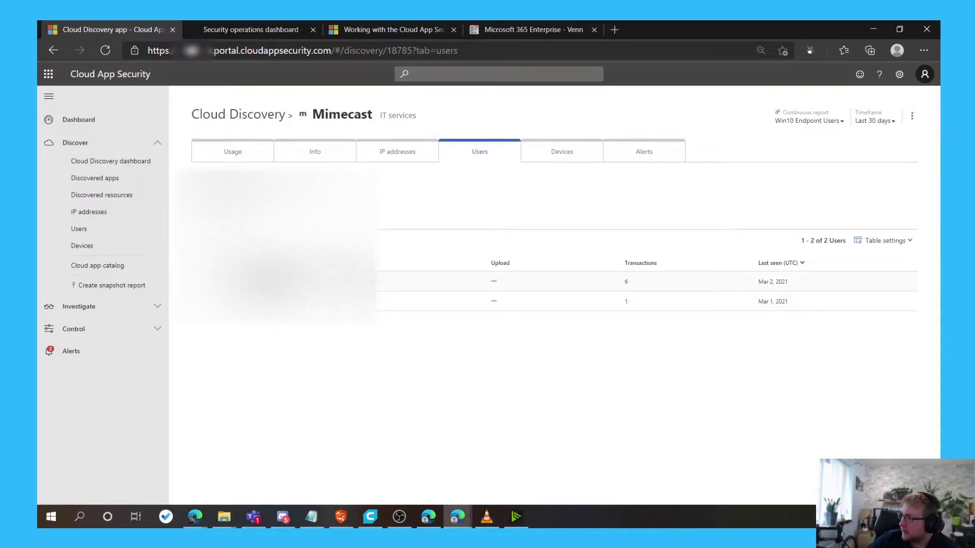
left_click(651, 155)
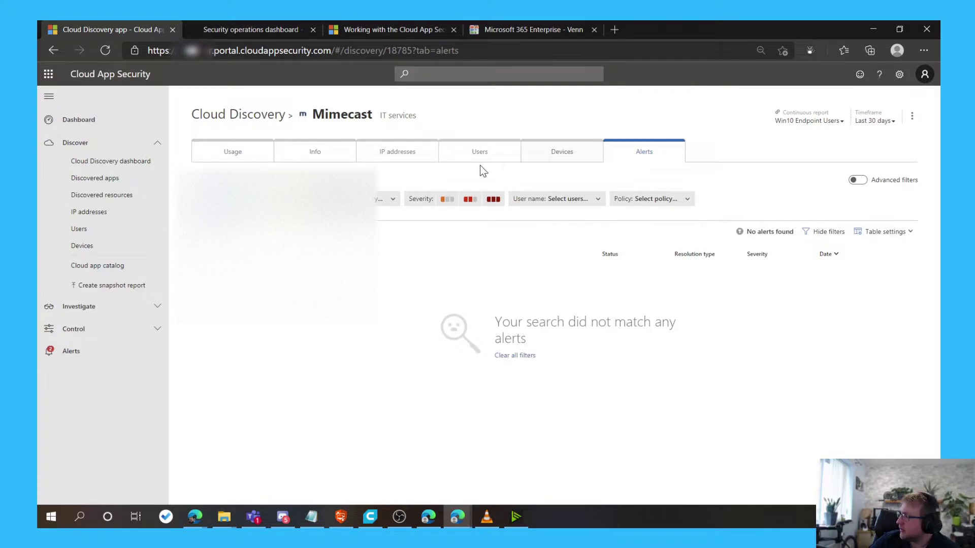
left_click(312, 156)
left_click(455, 159)
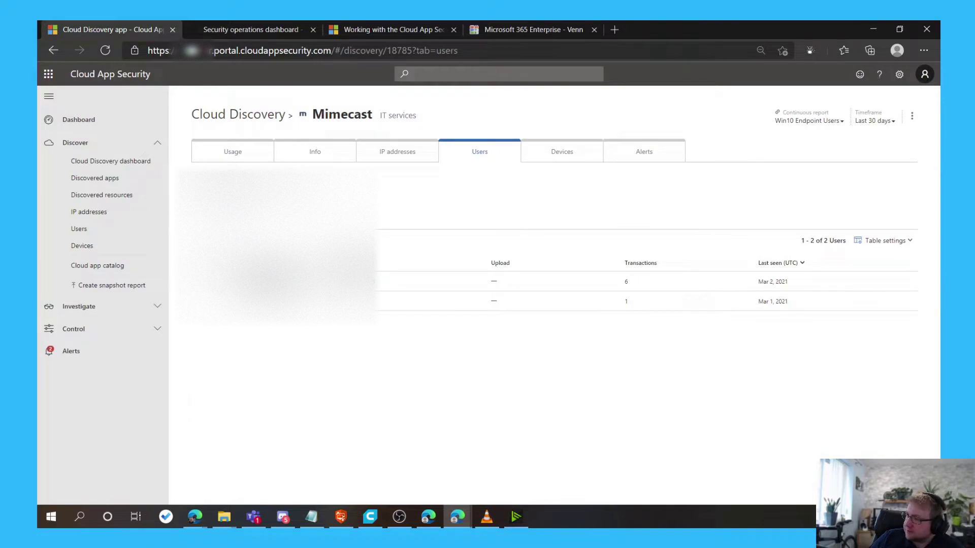
left_click(569, 155)
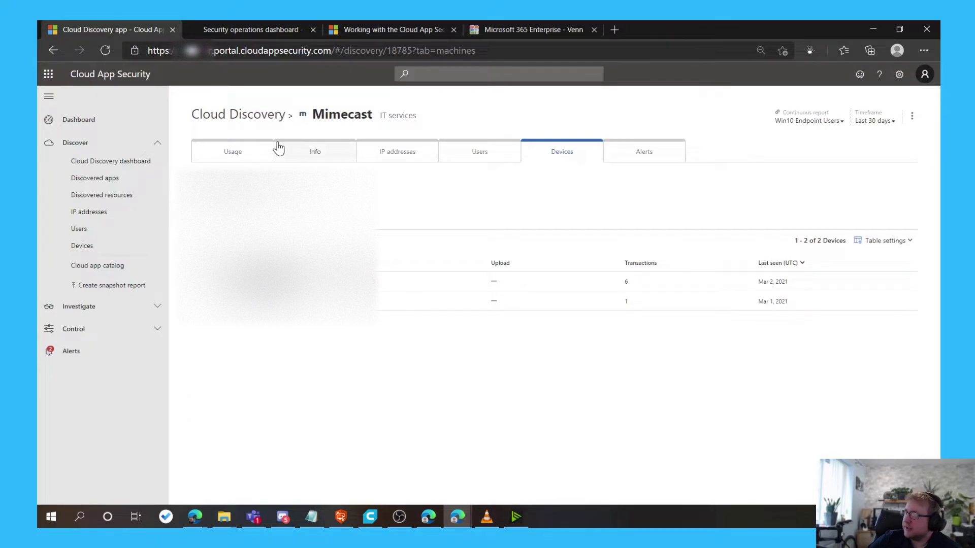
left_click(250, 157)
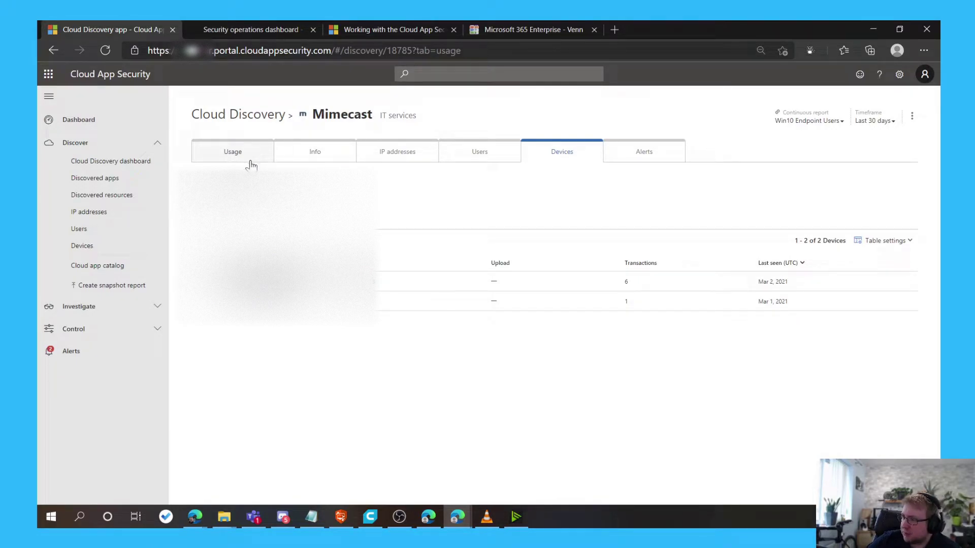
scroll(428, 254, "down", 3)
scroll(425, 252, "up", 3)
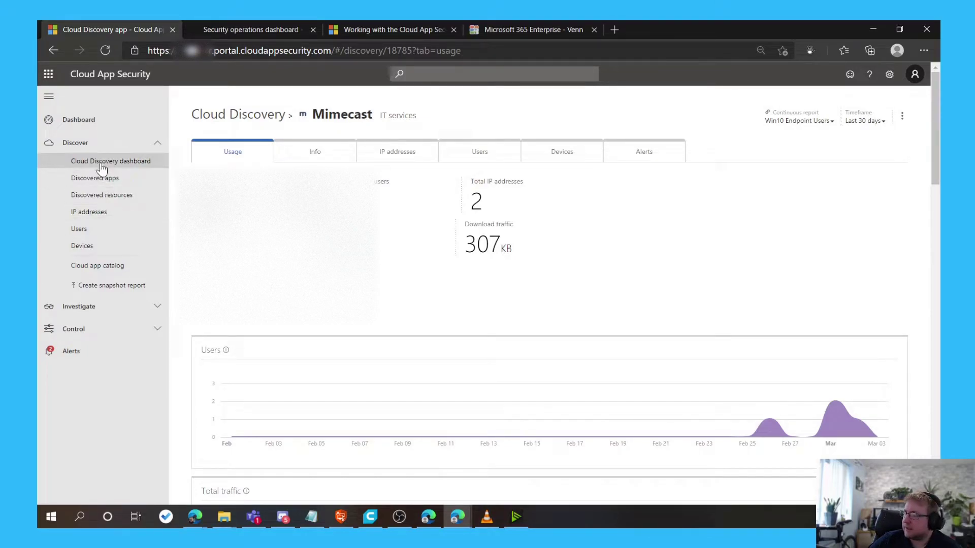
Open the Cloud app catalog and look through its listed apps.
left_click(156, 146)
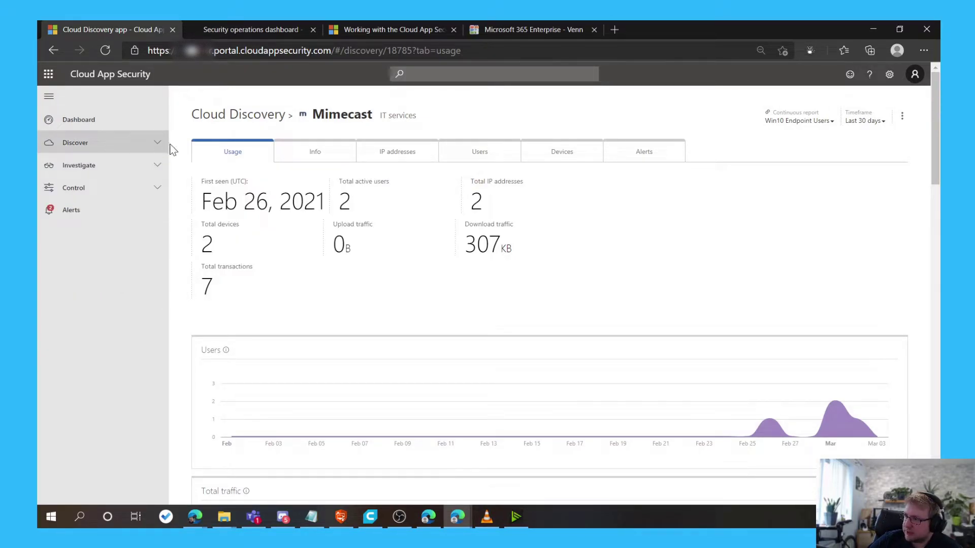
left_click(157, 146)
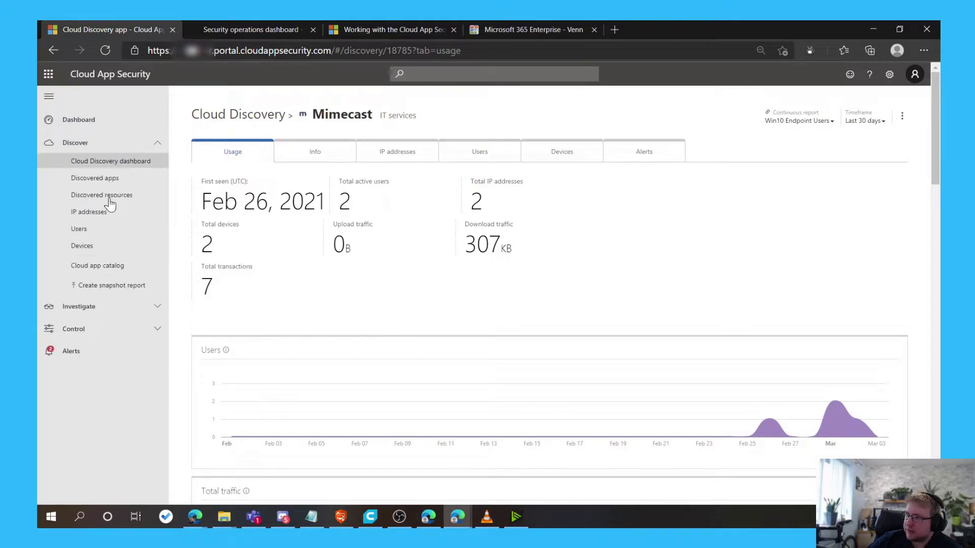
left_click(122, 269)
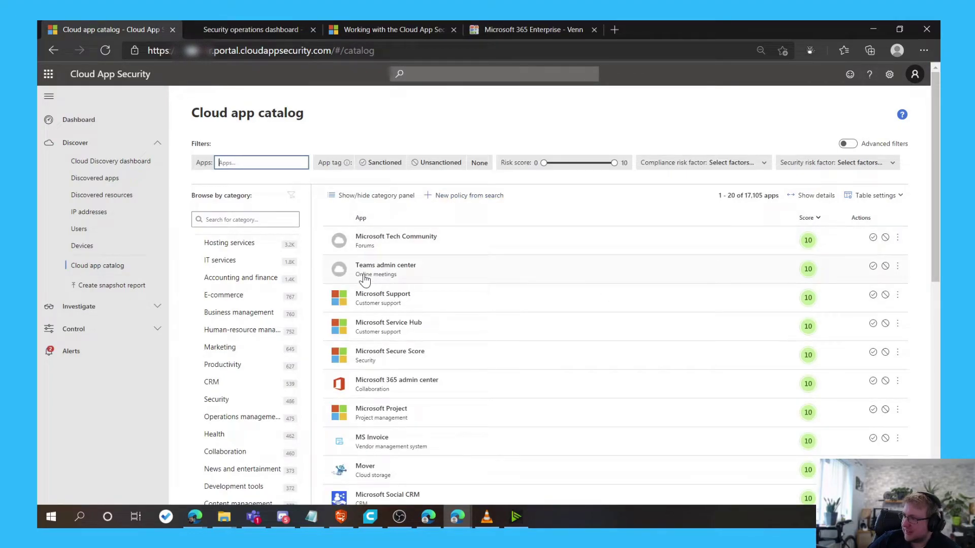
scroll(481, 288, "down", 5)
scroll(457, 351, "up", 5)
scroll(425, 428, "up", 1)
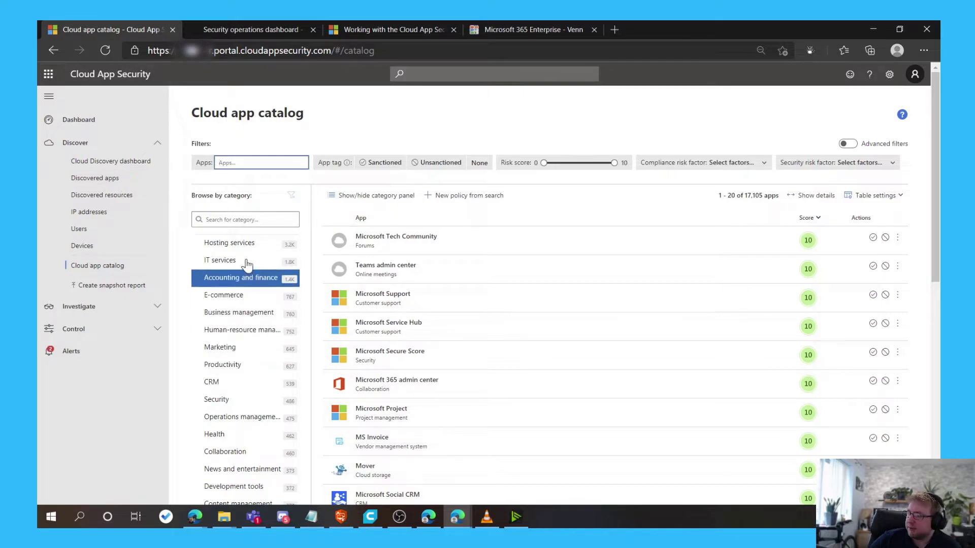
Filter the cloud app catalog to Hosting services apps with risk scores from 0 to 4.
left_click(294, 248)
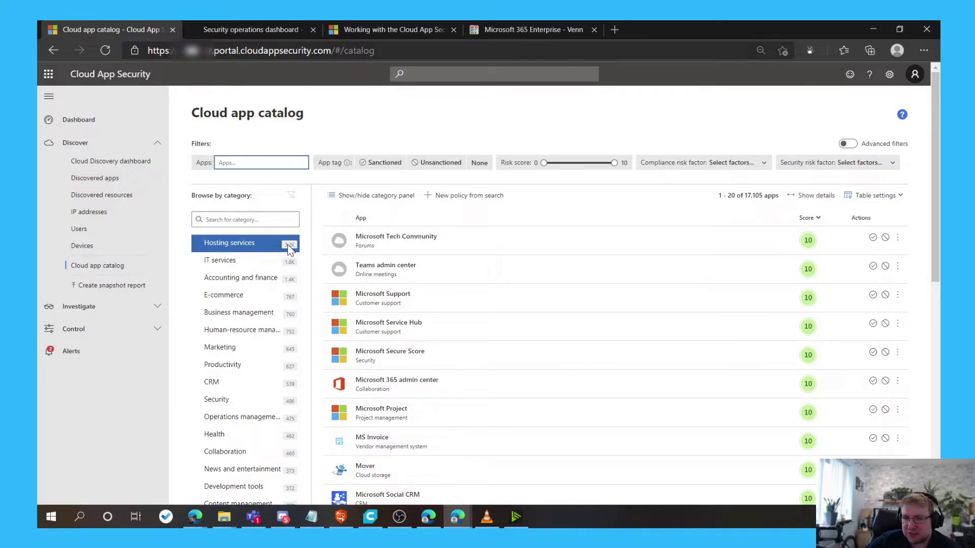
left_click(239, 245)
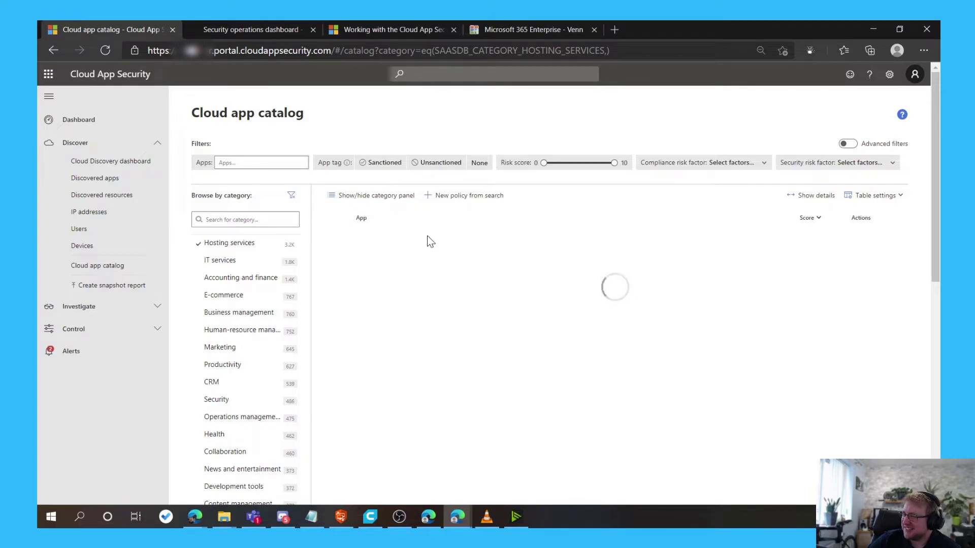
scroll(405, 319, "down", 5)
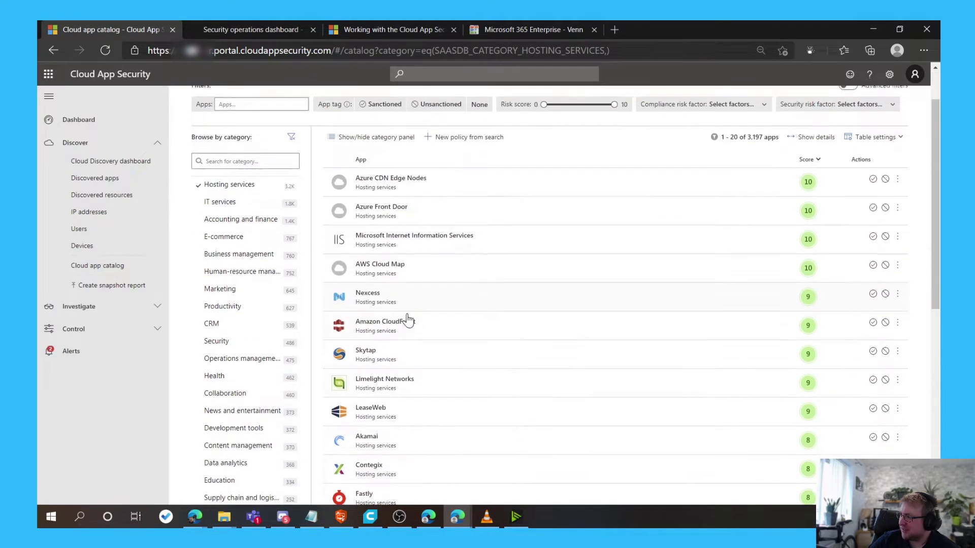
scroll(528, 374, "up", 5)
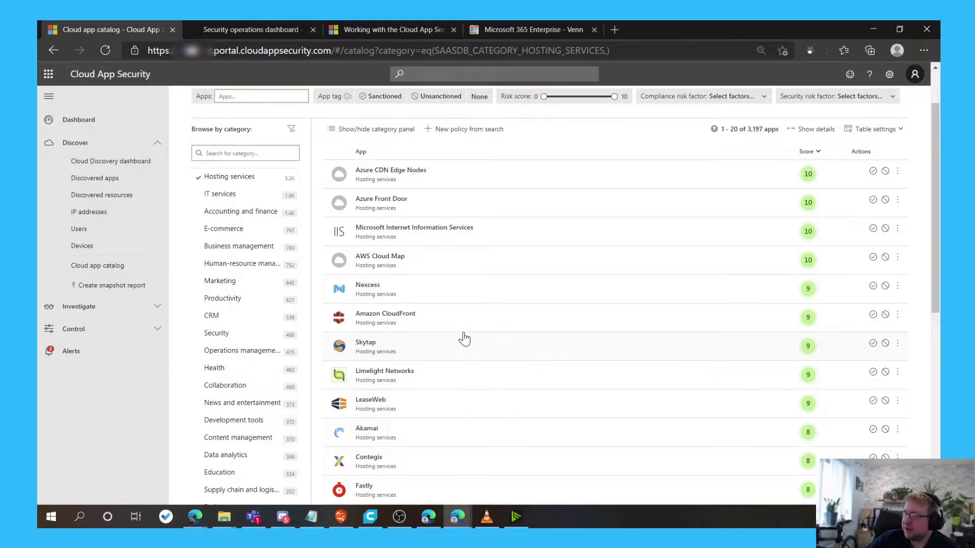
scroll(463, 337, "up", 2)
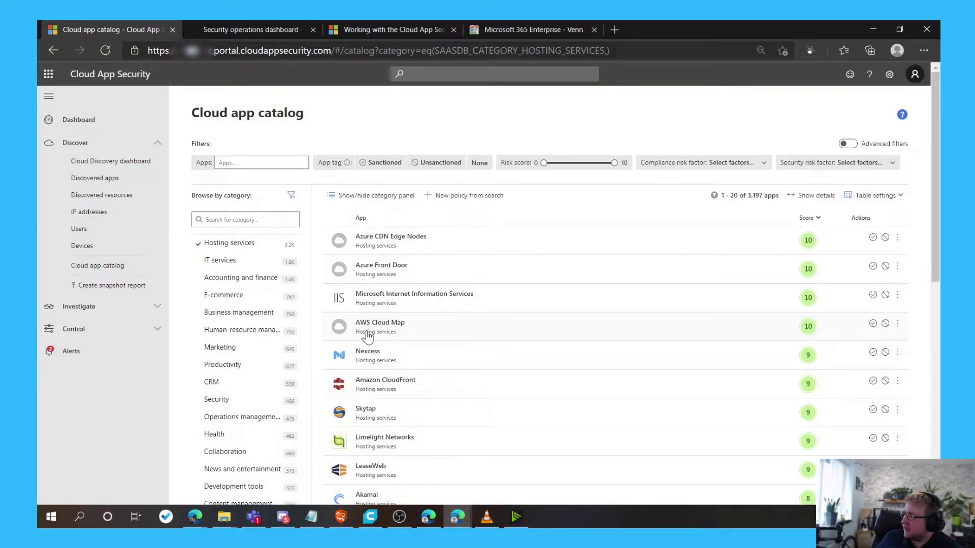
mouse_move(615, 161)
left_click_drag(615, 161, 567, 160)
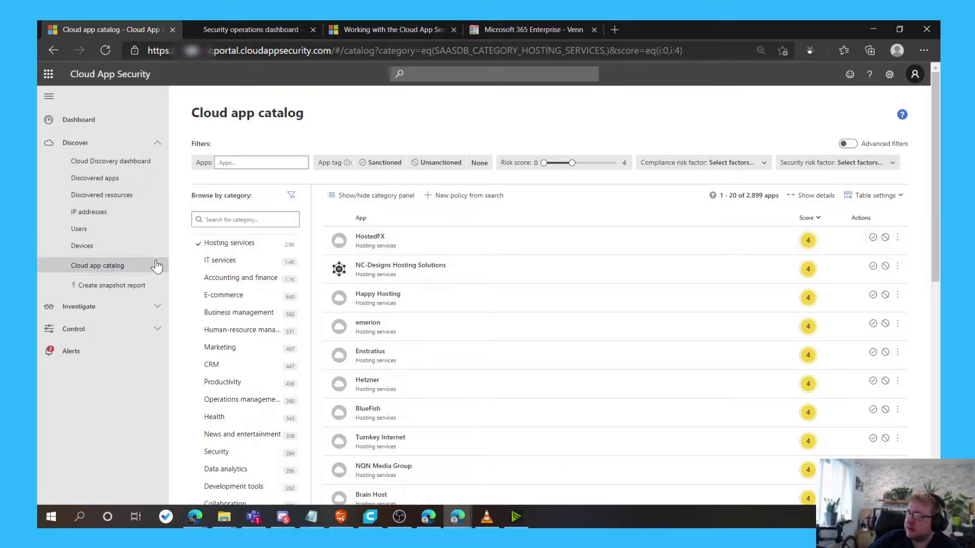
Open the activity log under Investigate and look through its recent entries.
left_click(149, 308)
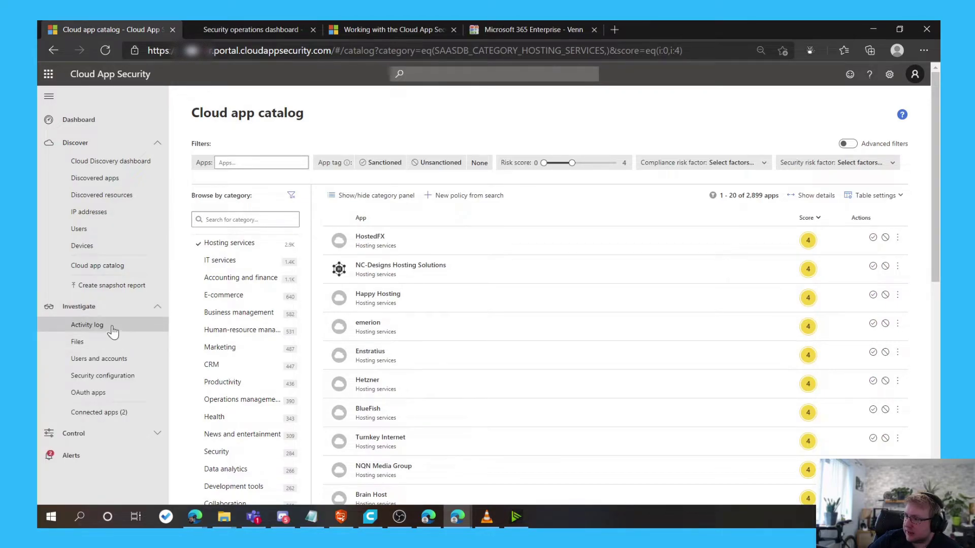
left_click(104, 329)
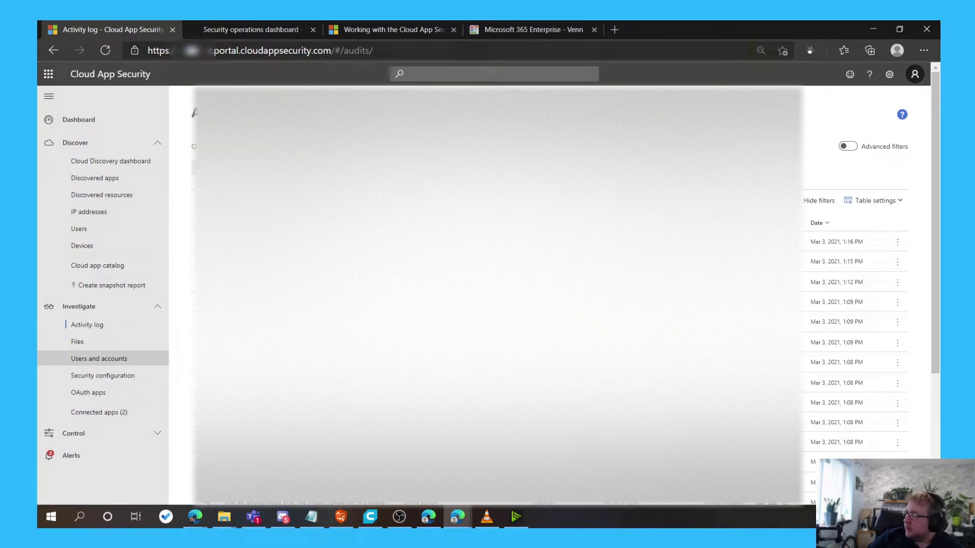
scroll(508, 295, "down", 1)
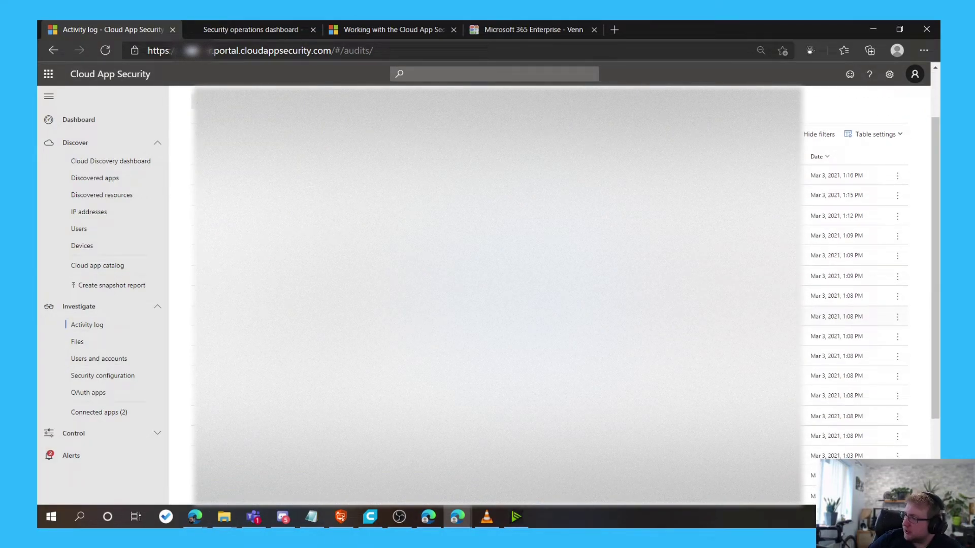
scroll(508, 295, "up", 1)
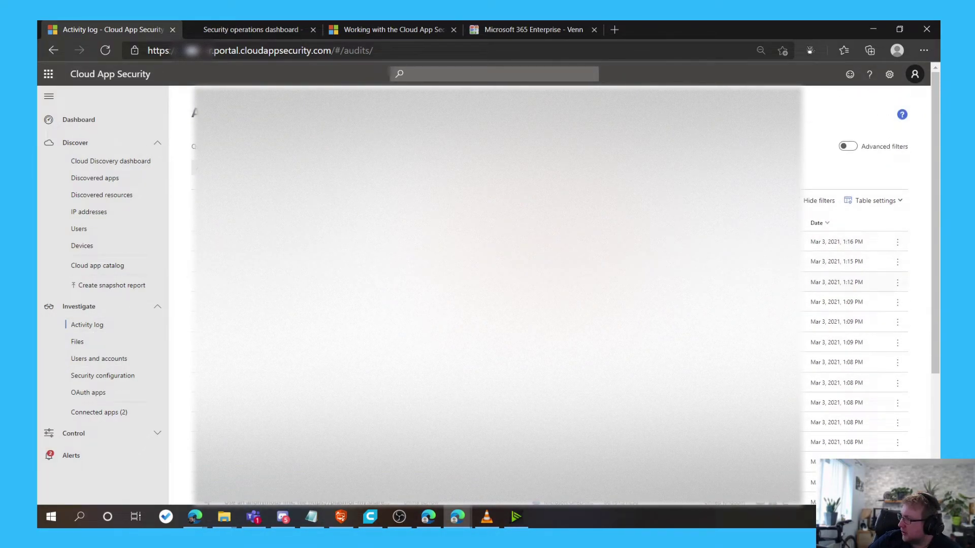
Look through the options of the activity log's first filter and close it without choosing any.
left_click(228, 168)
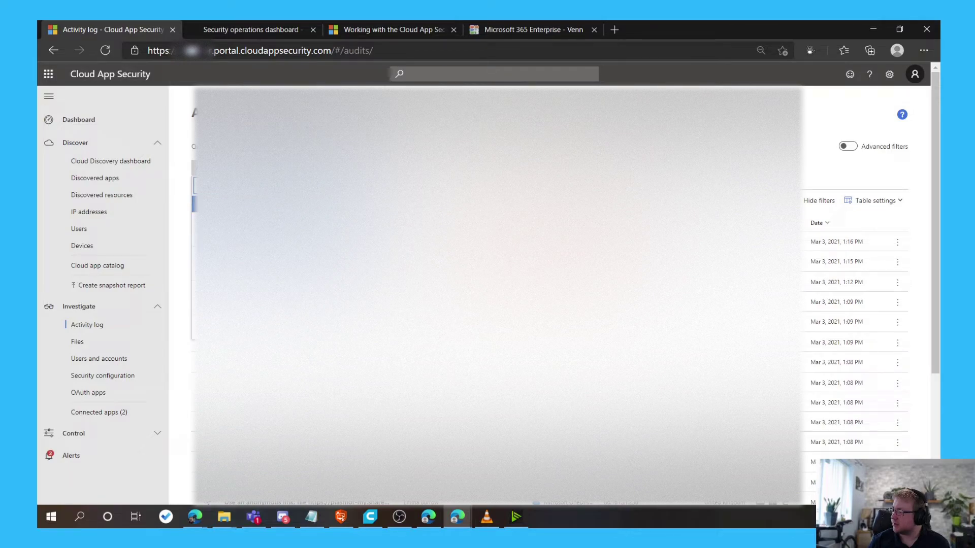
scroll(559, 294, "down", 4)
scroll(558, 295, "up", 3)
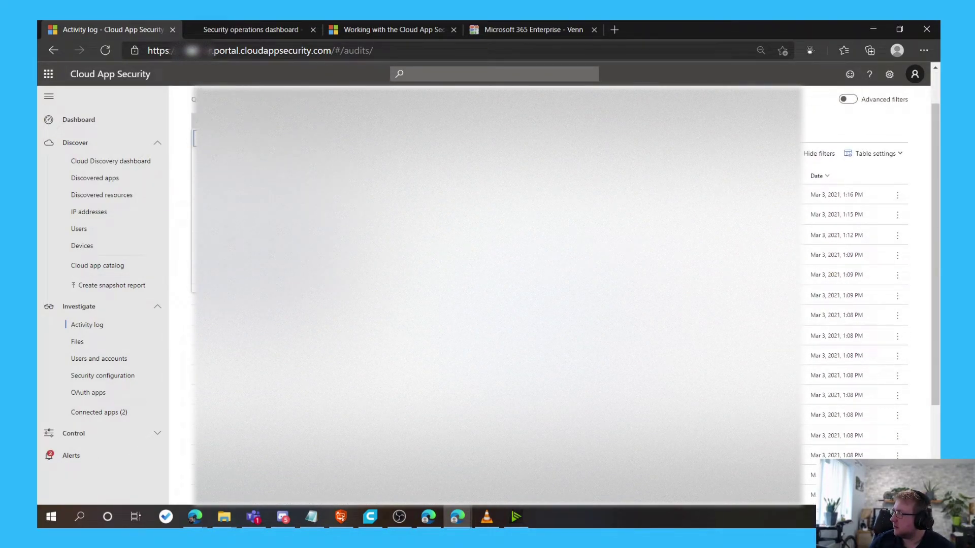
scroll(559, 294, "up", 1)
key("Escape")
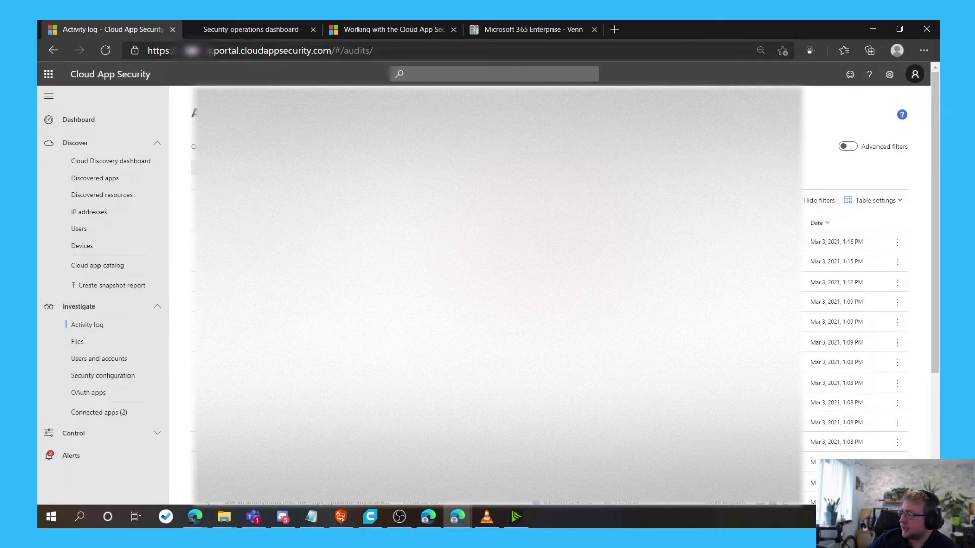
Look through the activity log's older entries and return to the start of the list.
scroll(559, 294, "down", 2)
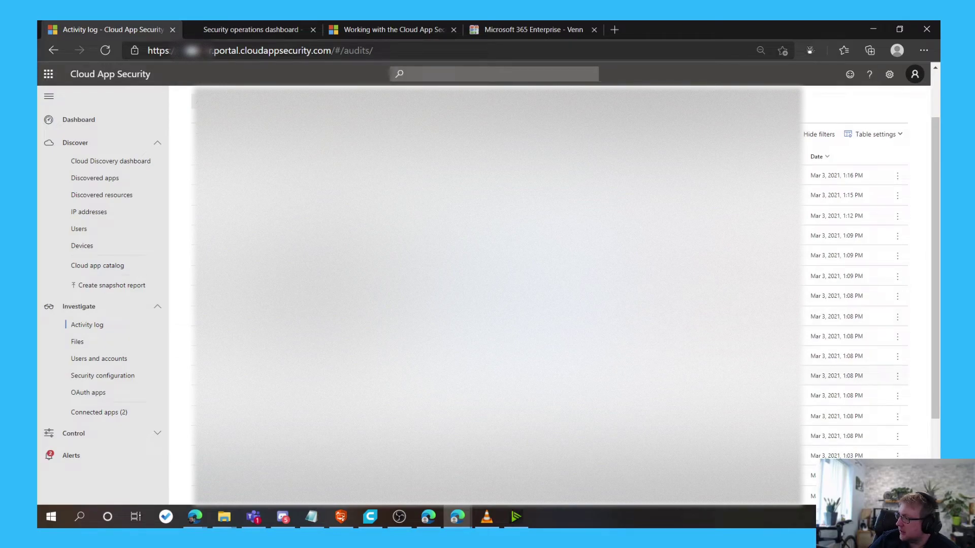
scroll(559, 294, "down", 3)
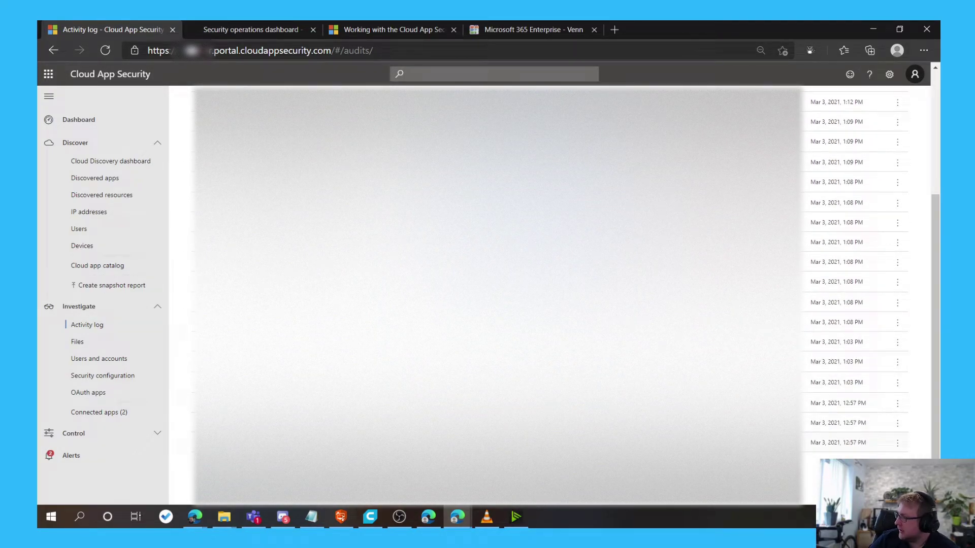
scroll(558, 294, "up", 2)
scroll(558, 295, "up", 2)
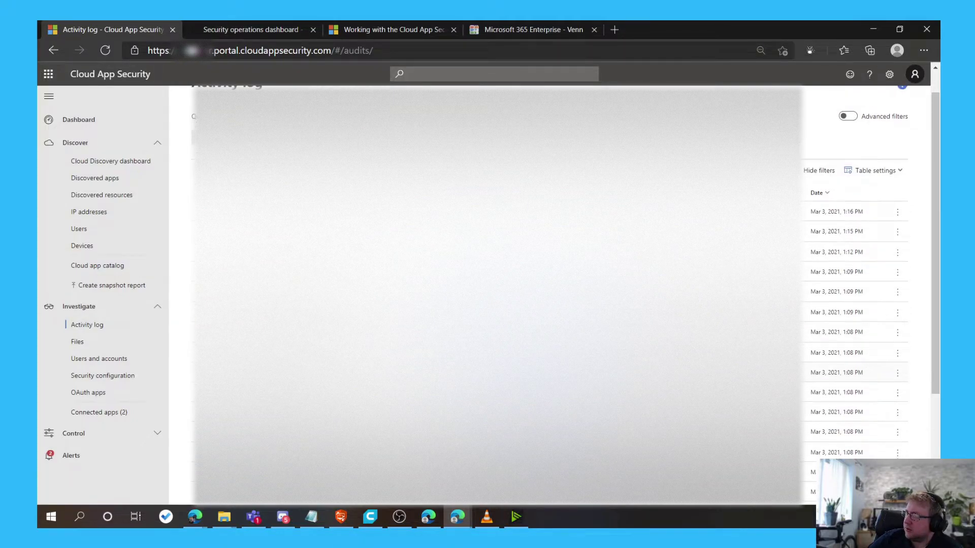
scroll(853, 295, "up", 1)
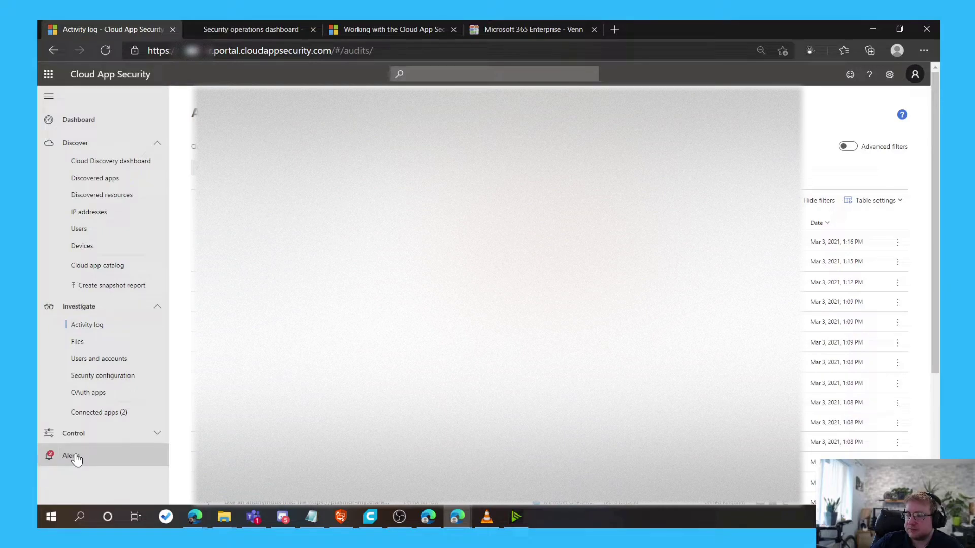
Open the policies page under Control and look through the listed policies.
left_click(83, 437)
left_click(82, 452)
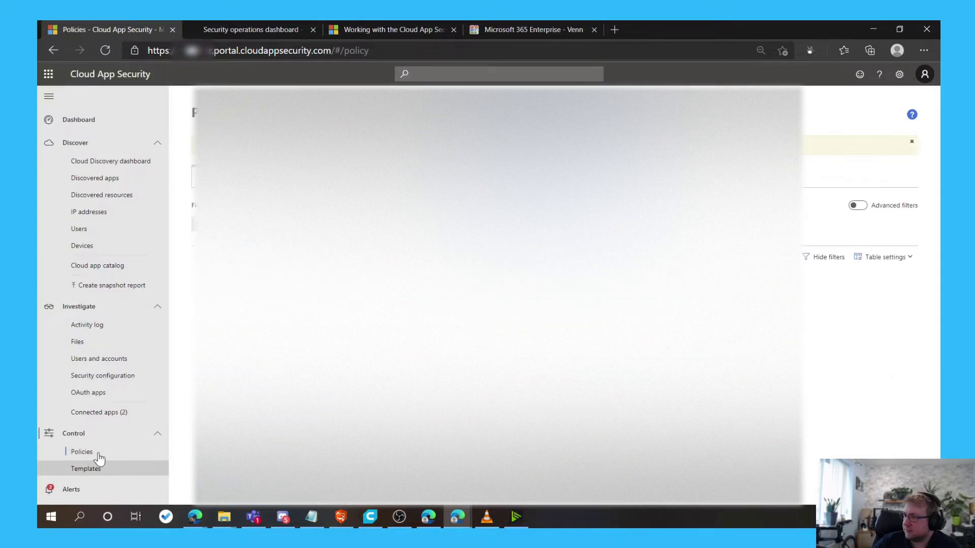
scroll(549, 294, "down", 2)
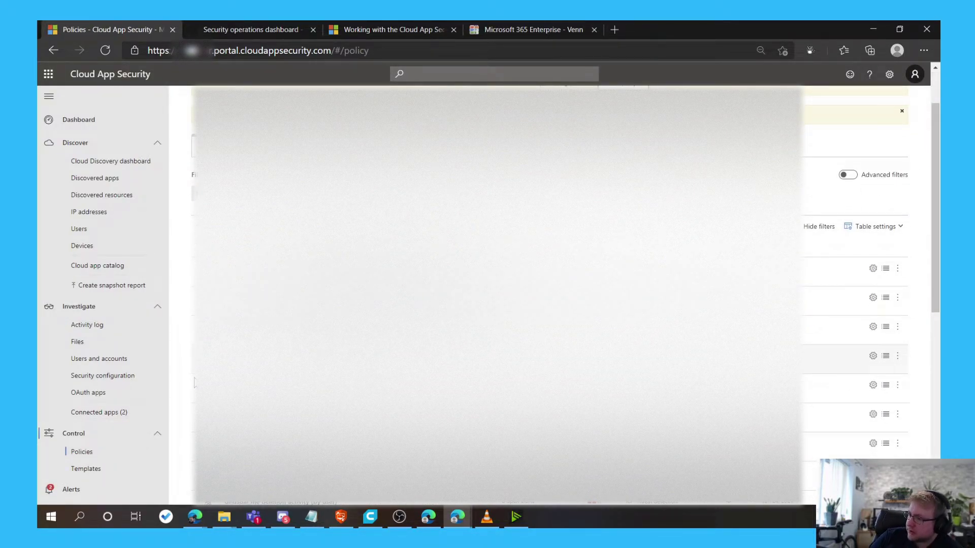
scroll(259, 373, "down", 1)
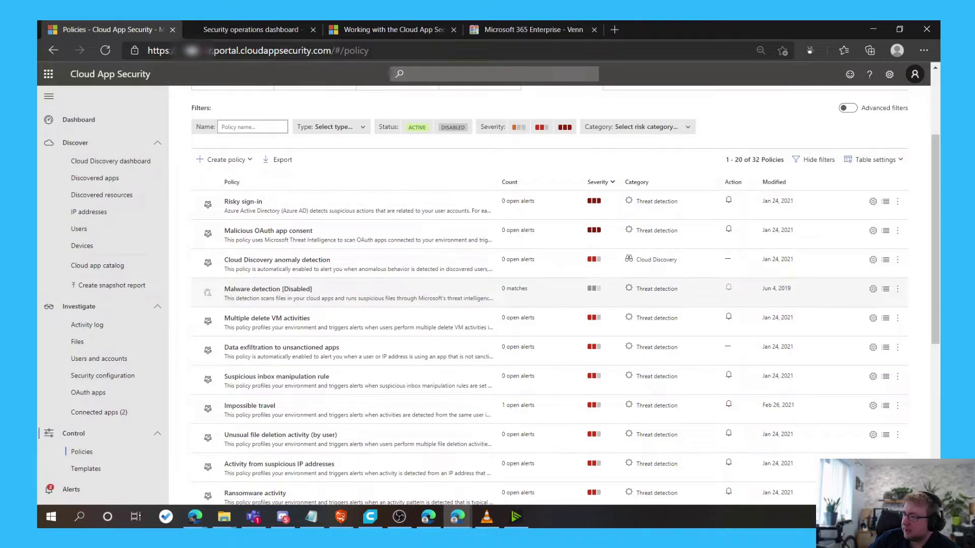
Open the Risky sign-in policy, review its minimum alert severity setting, and cancel without changes.
left_click(239, 203)
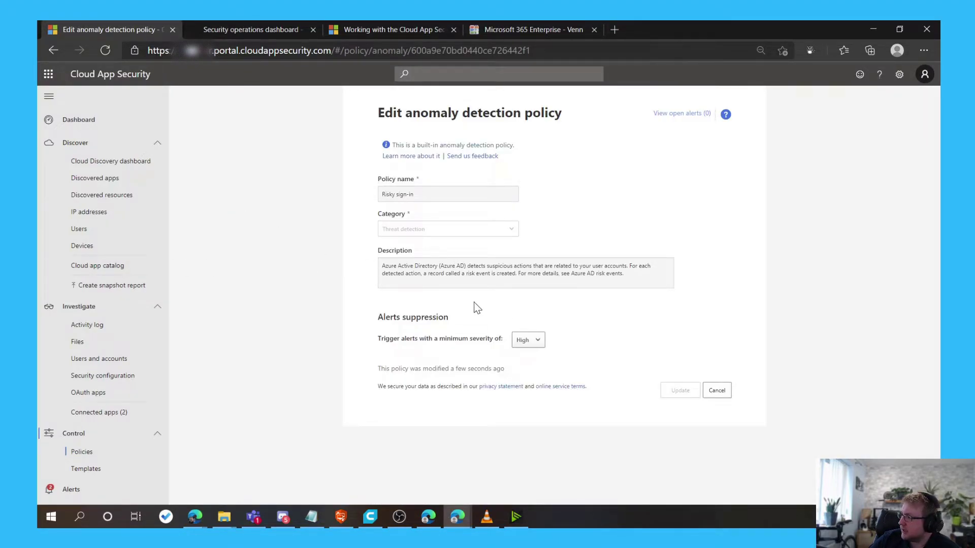
left_click_drag(386, 338, 440, 339)
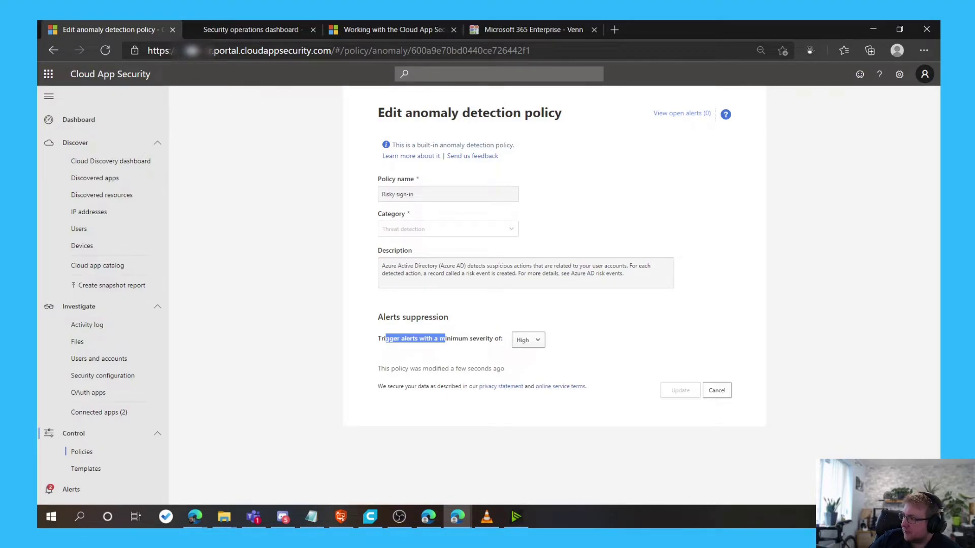
left_click(472, 334)
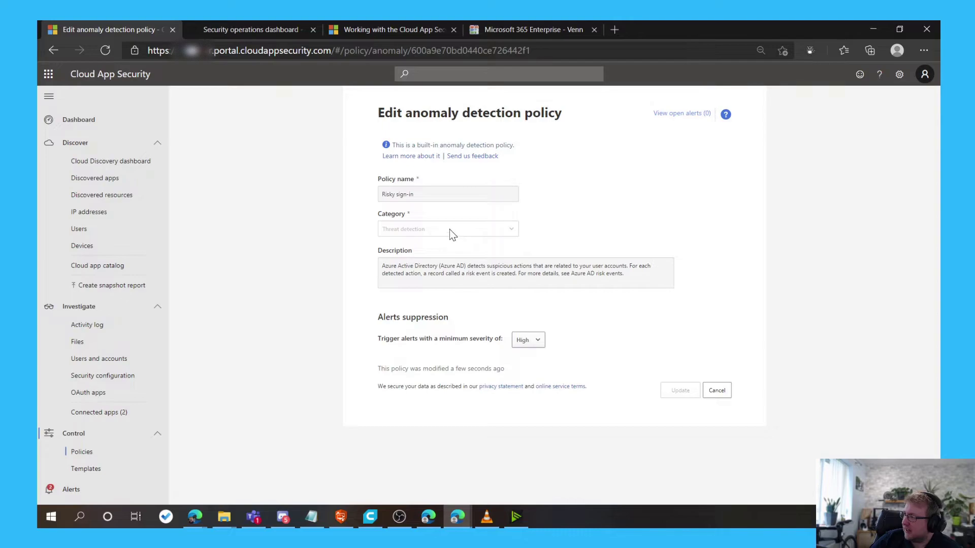
left_click(716, 391)
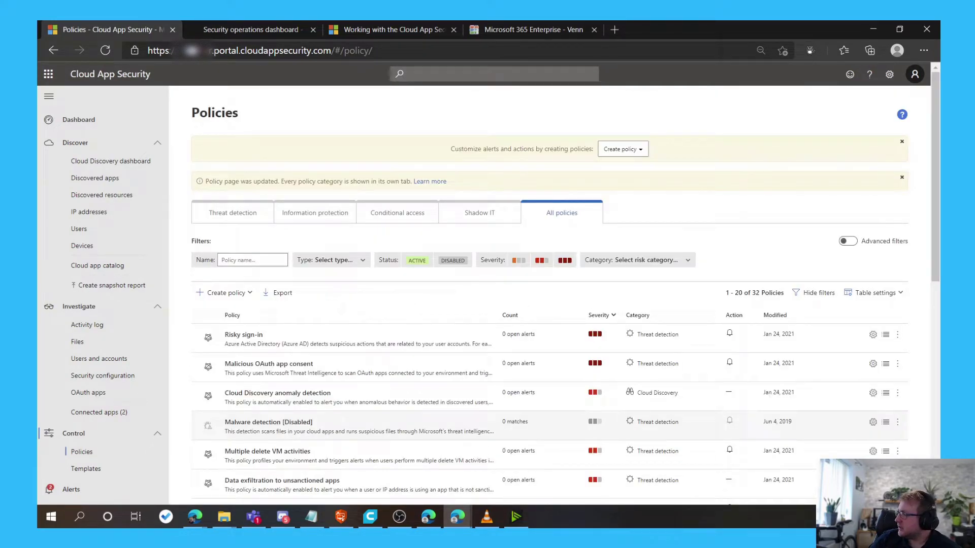
Look over the full policy list and the policies in the Threat detection category.
scroll(766, 219, "down", 2)
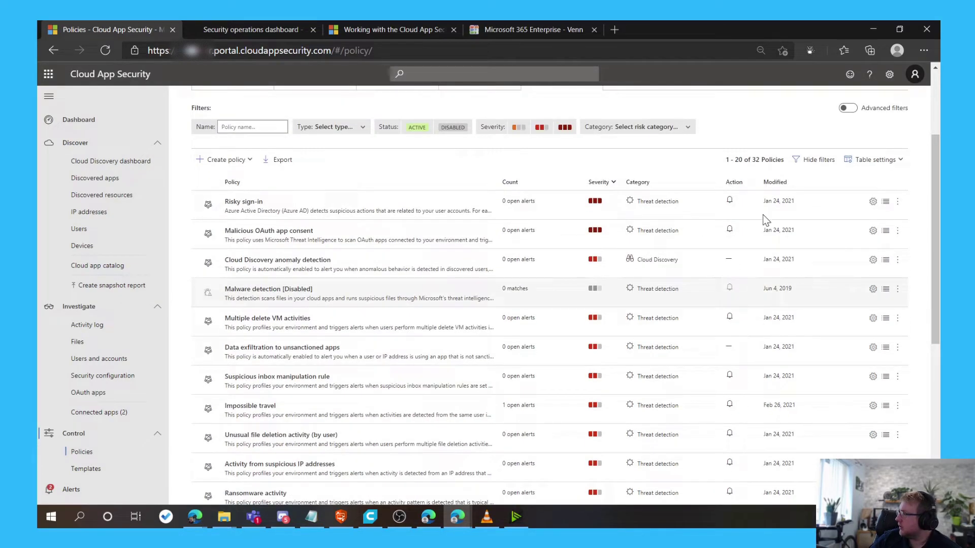
scroll(346, 288, "up", 3)
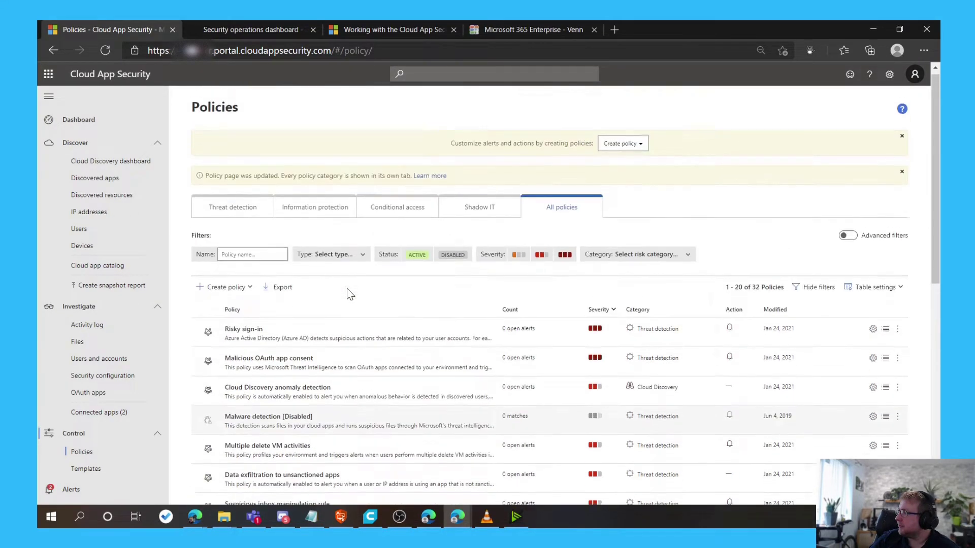
left_click(233, 220)
scroll(350, 328, "down", 12)
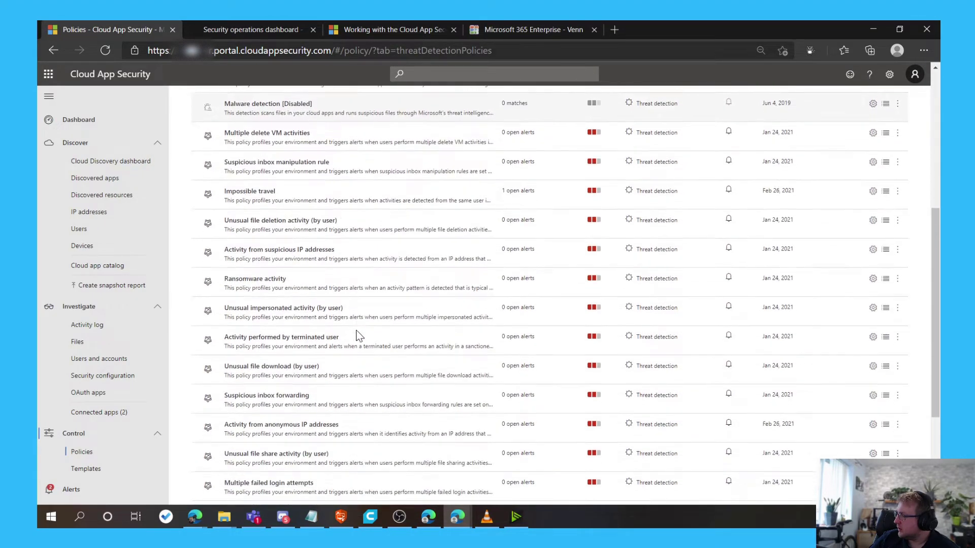
scroll(373, 377, "up", 10)
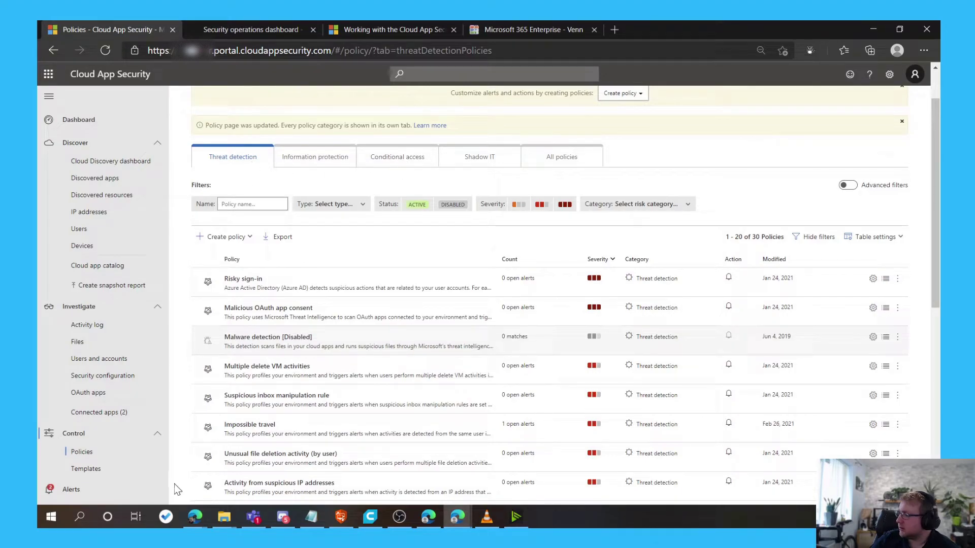
View the policy templates and the Information protection category of the policies page.
left_click(124, 468)
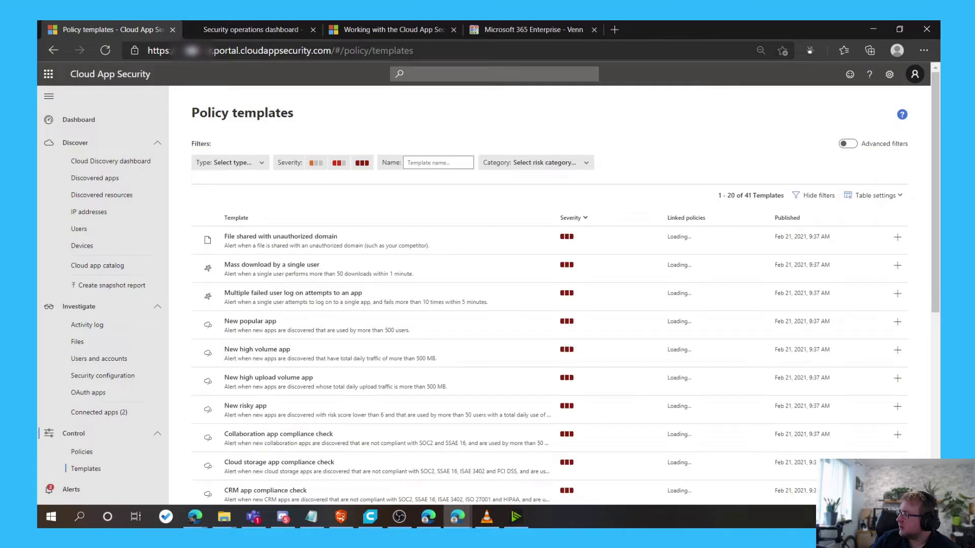
left_click(84, 451)
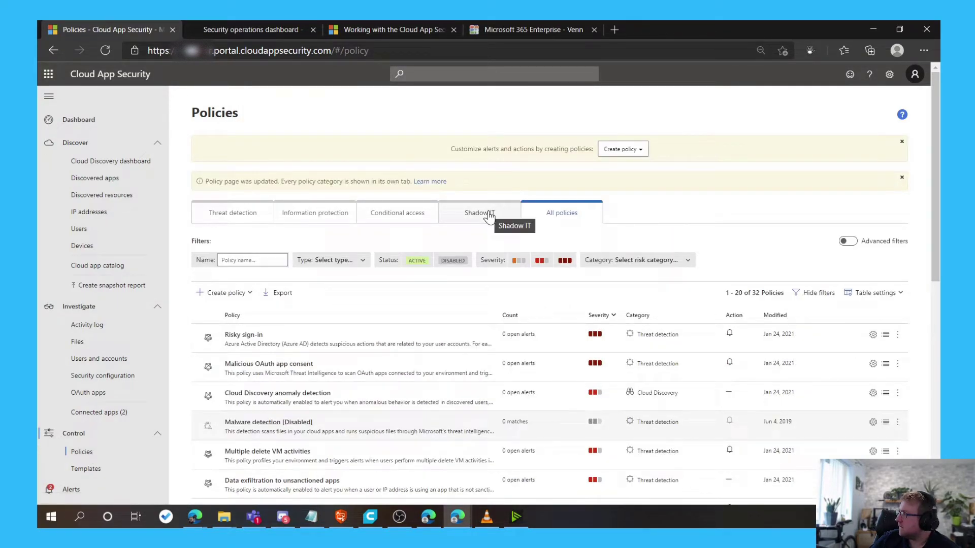
left_click(319, 216)
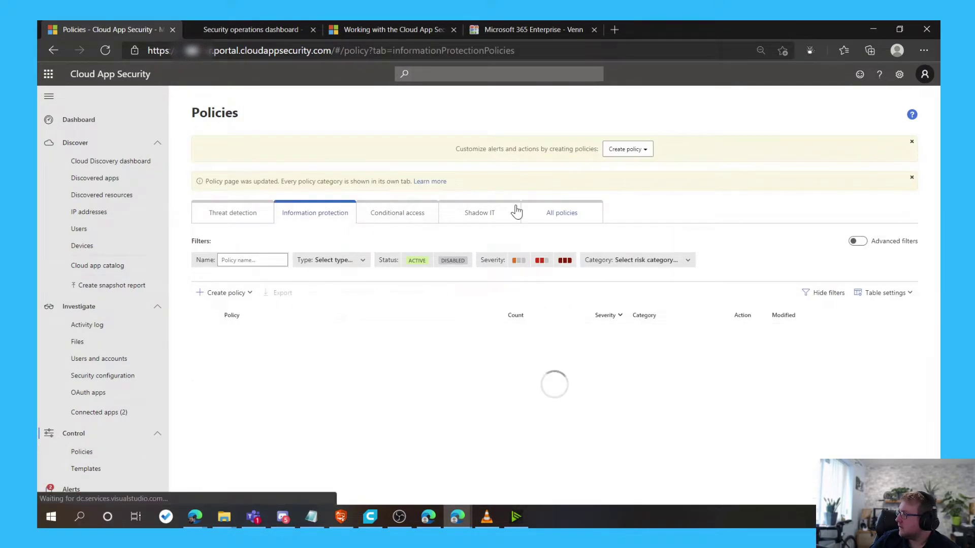
Return to the Threat detection policies and examine the built-in detections on the first page.
left_click(234, 216)
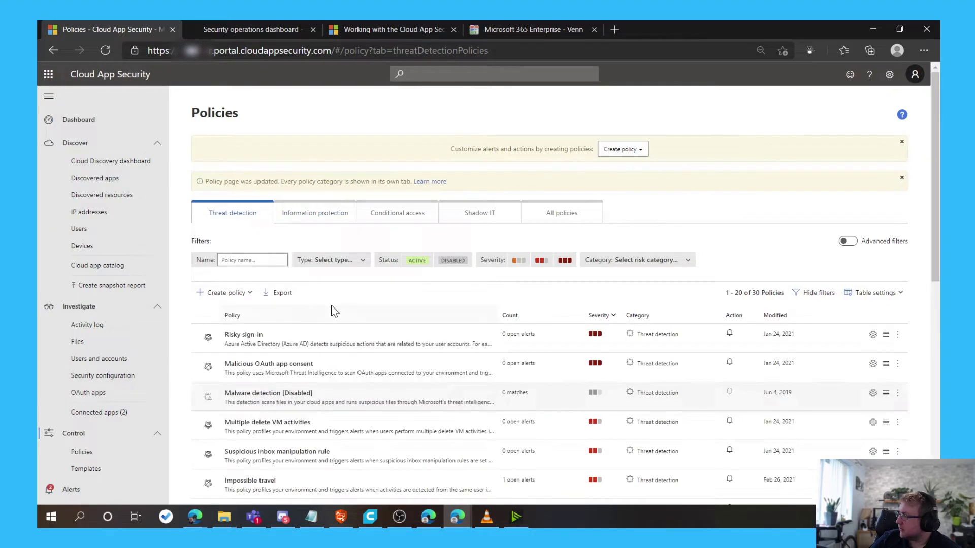
scroll(332, 307, "down", 1)
scroll(332, 311, "down", 4)
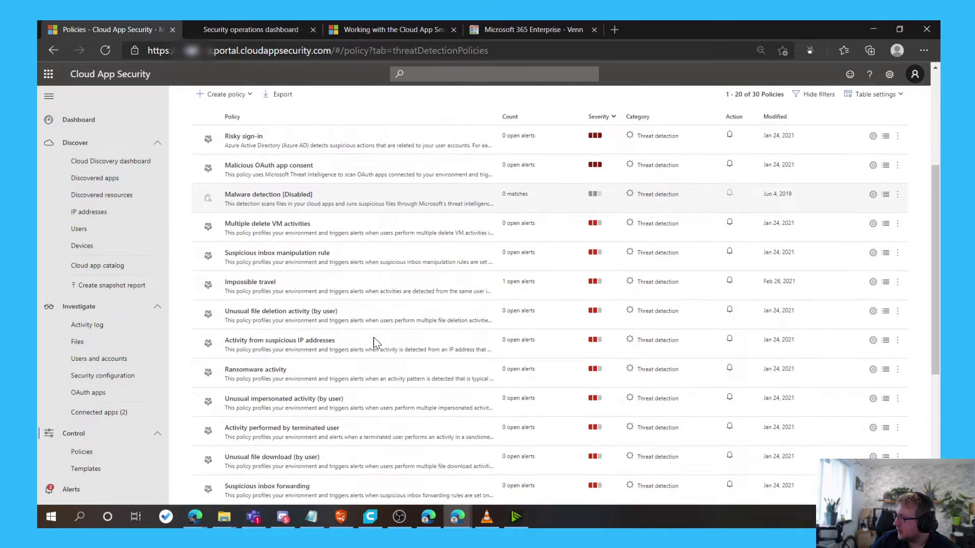
scroll(371, 357, "down", 4)
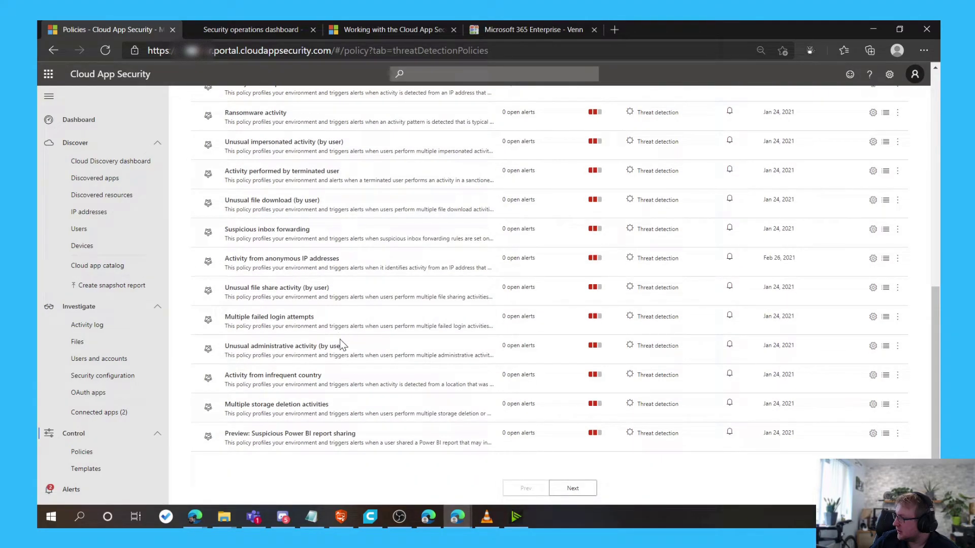
scroll(350, 355, "up", 4)
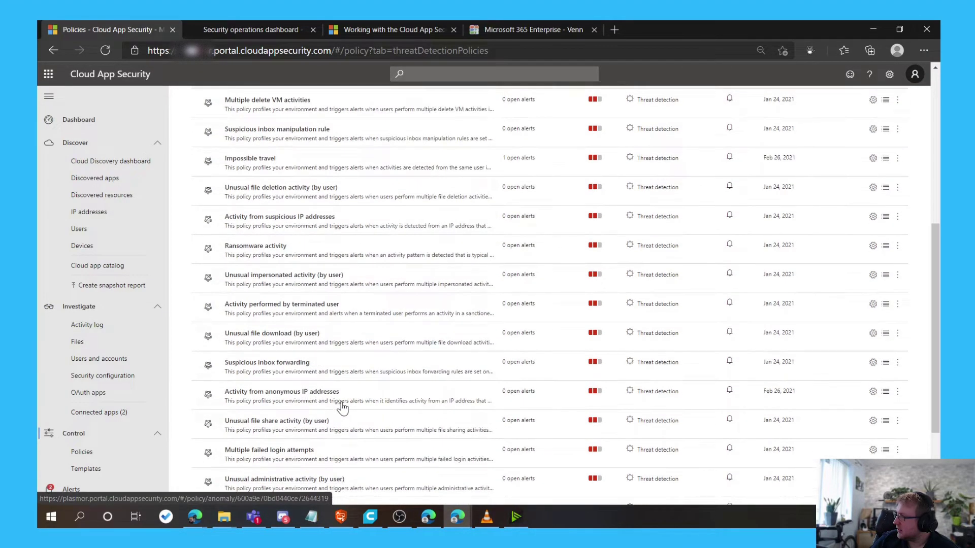
scroll(351, 335, "up", 2)
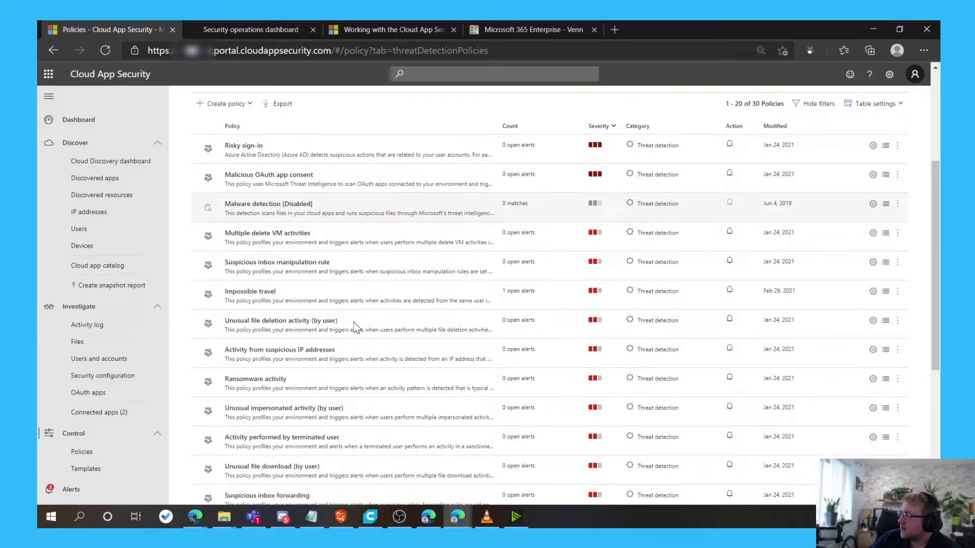
Open the Impossible travel policy and review its scope, sensitivity, alert and governance settings.
left_click(369, 297)
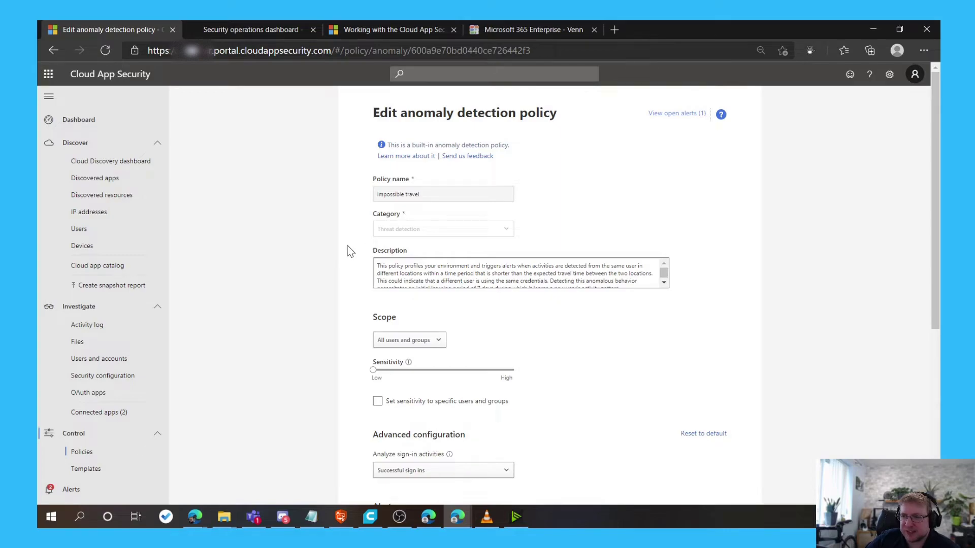
scroll(401, 320, "down", 3)
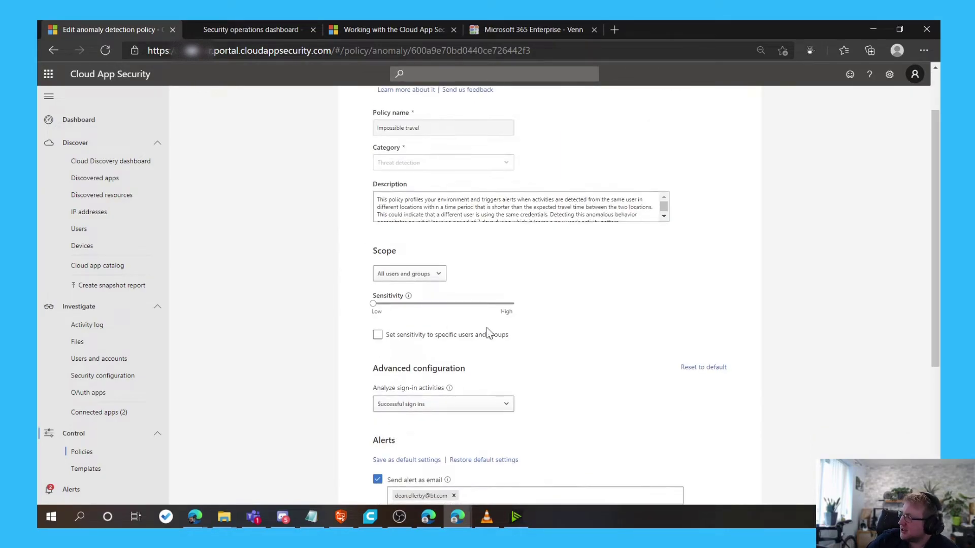
scroll(548, 335, "down", 3)
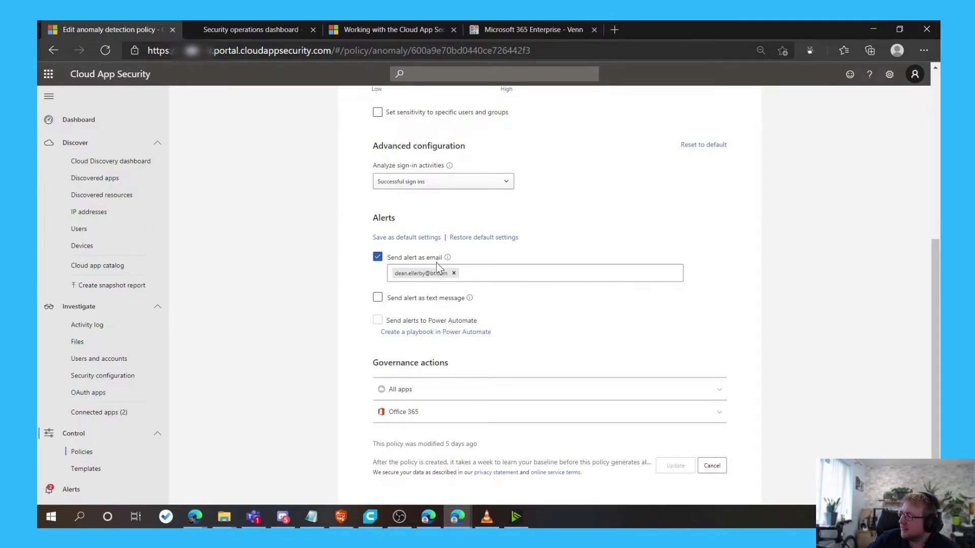
scroll(605, 351, "up", 3)
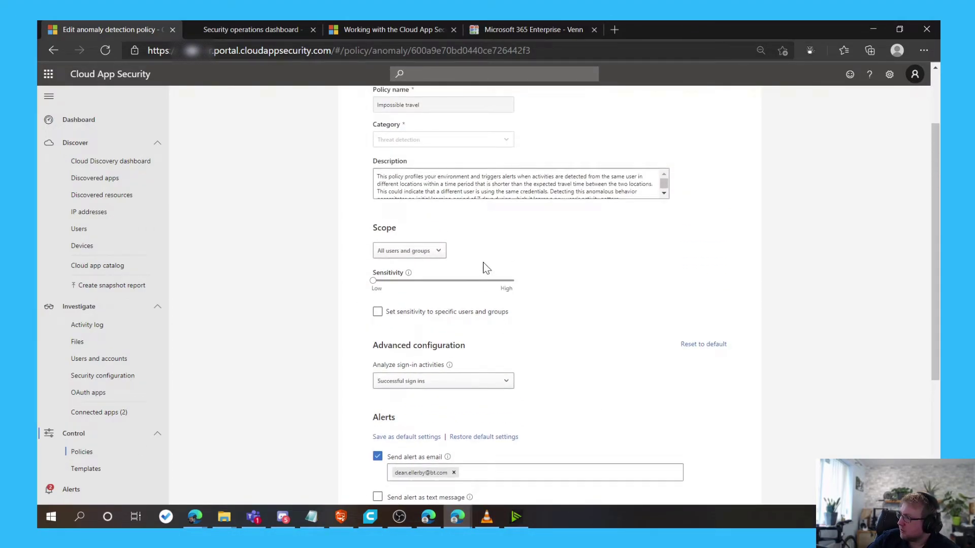
scroll(508, 323, "up", 2)
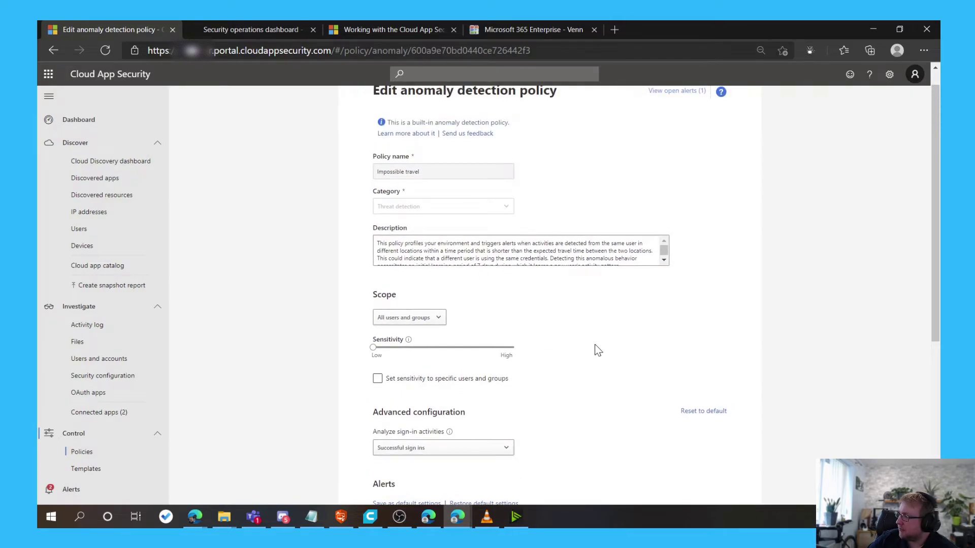
scroll(599, 351, "down", 2)
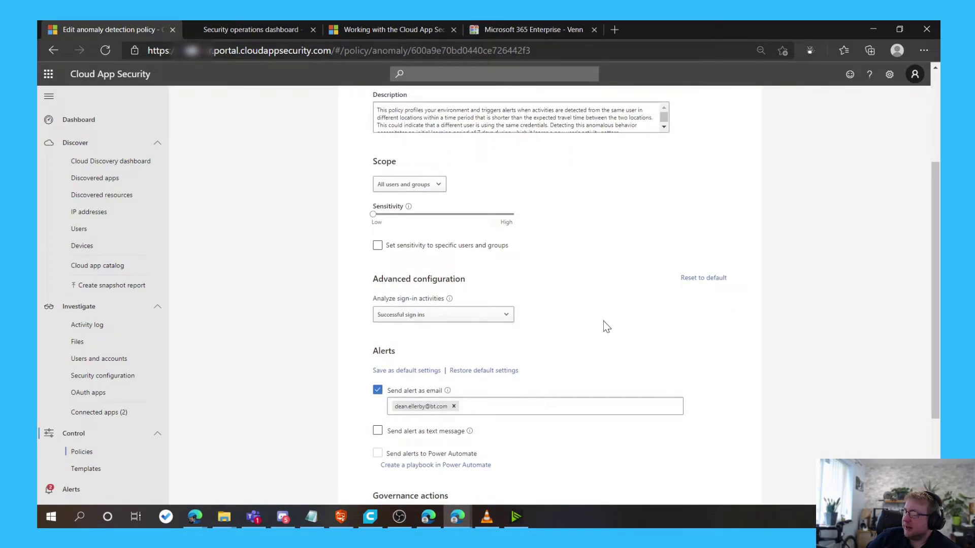
scroll(602, 325, "down", 1)
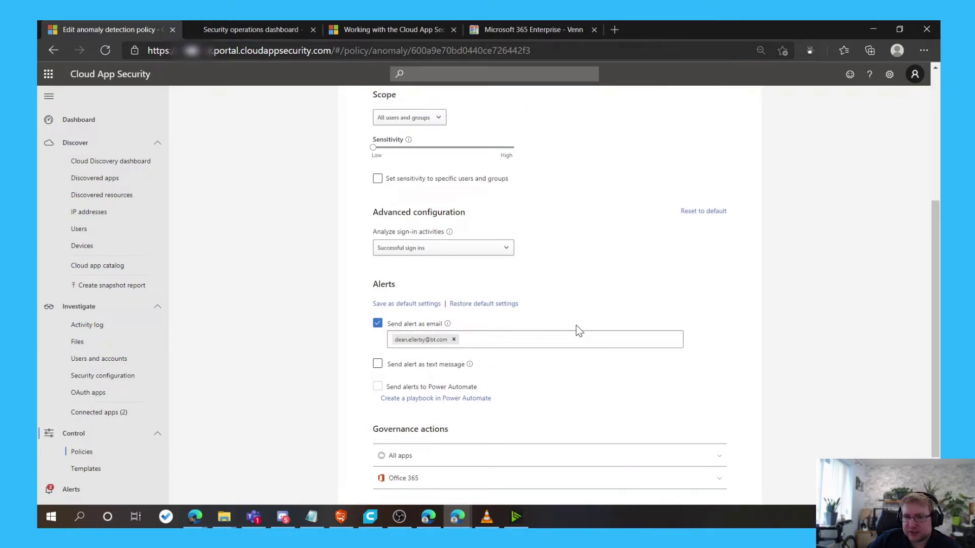
Check the options for analyzing sign-in activities in the Impossible travel policy and leave the choice unchanged.
left_click(494, 250)
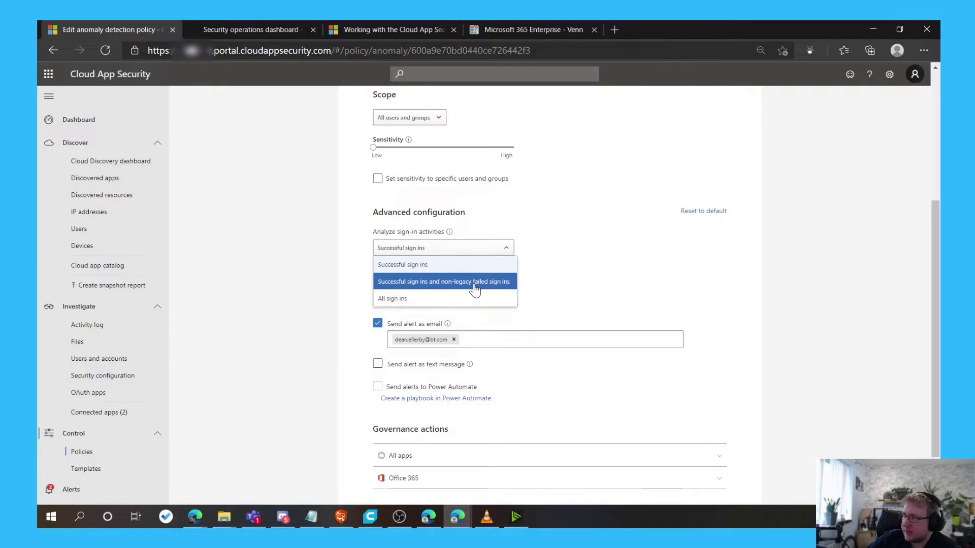
left_click(533, 265)
scroll(587, 287, "down", 1)
scroll(525, 259, "up", 2)
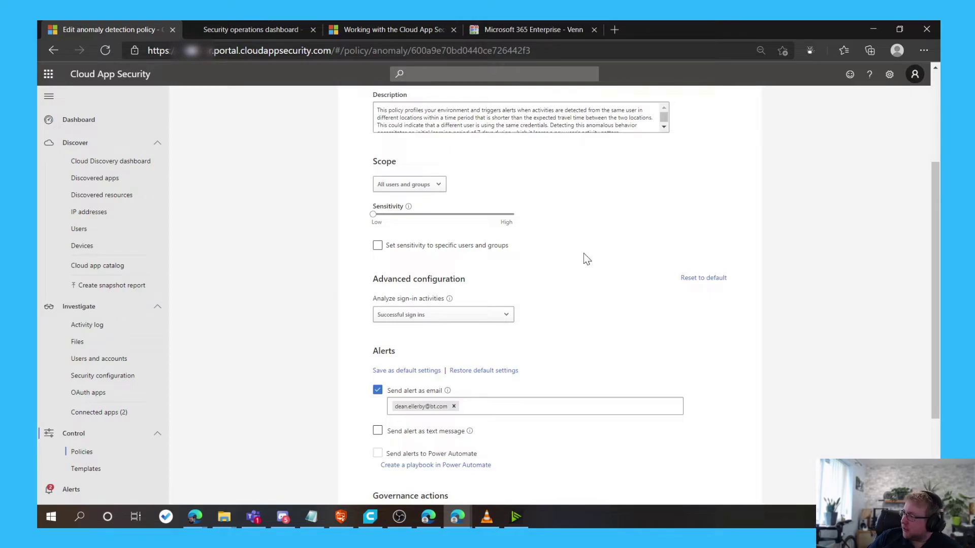
scroll(622, 287, "up", 1)
scroll(624, 289, "down", 1)
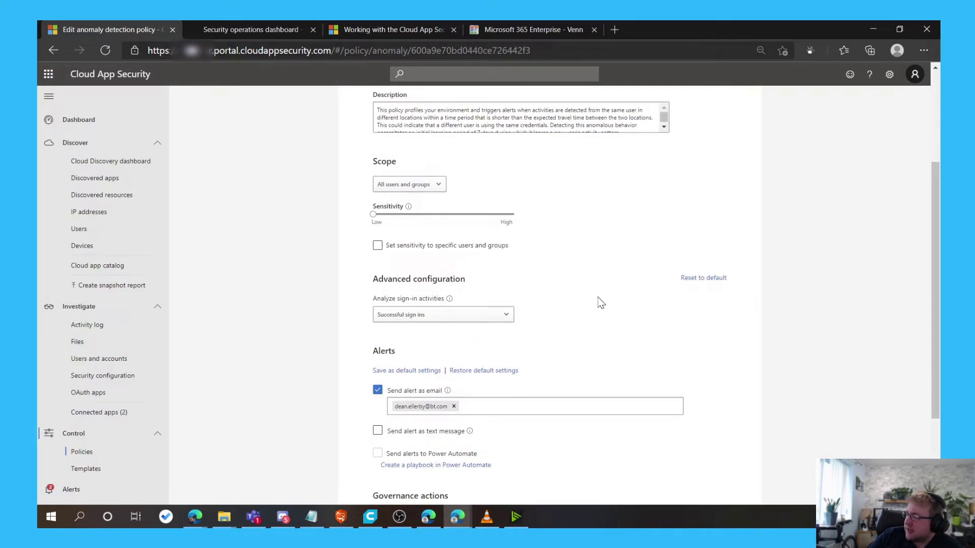
right_click(526, 277)
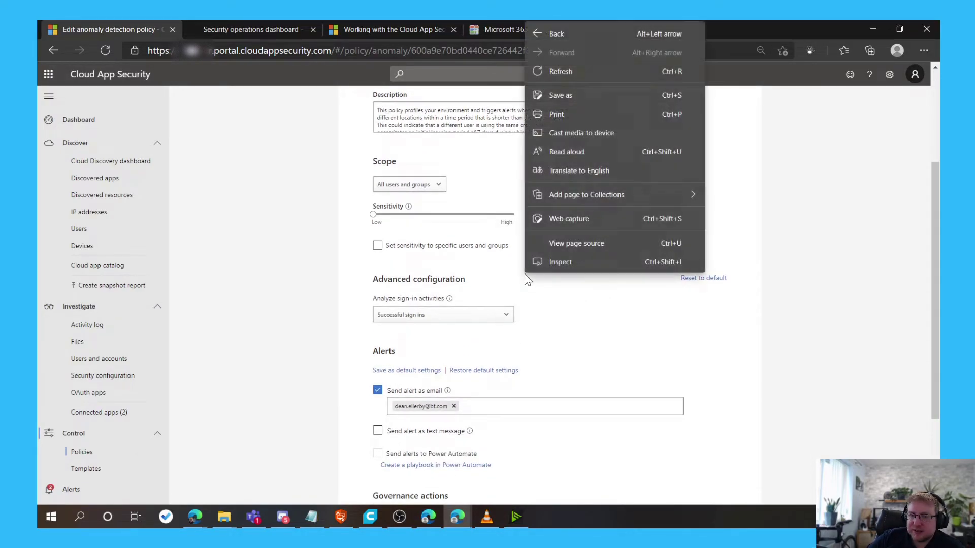
left_click(531, 305)
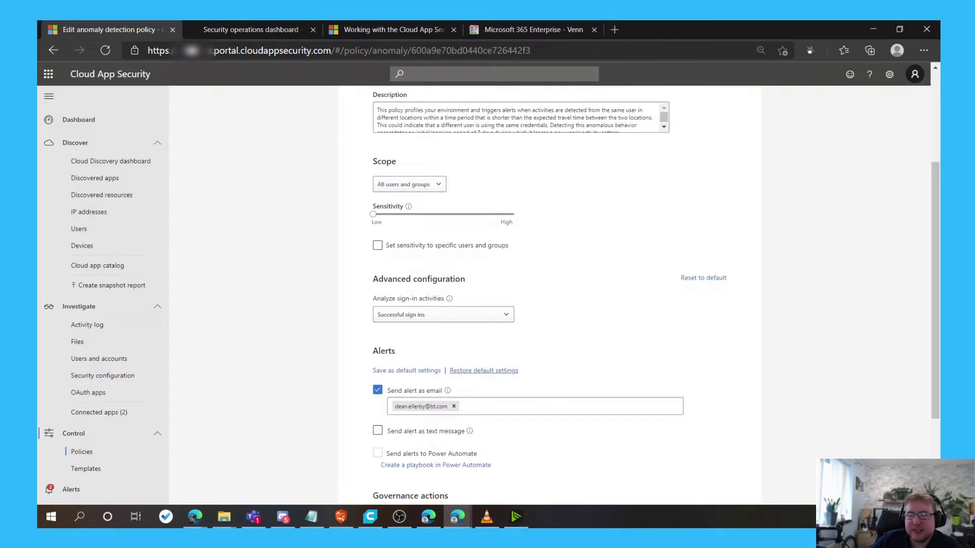
Leave the Impossible travel policy, search the cloud app catalog for google and look through the matching apps.
scroll(483, 371, "down", 1)
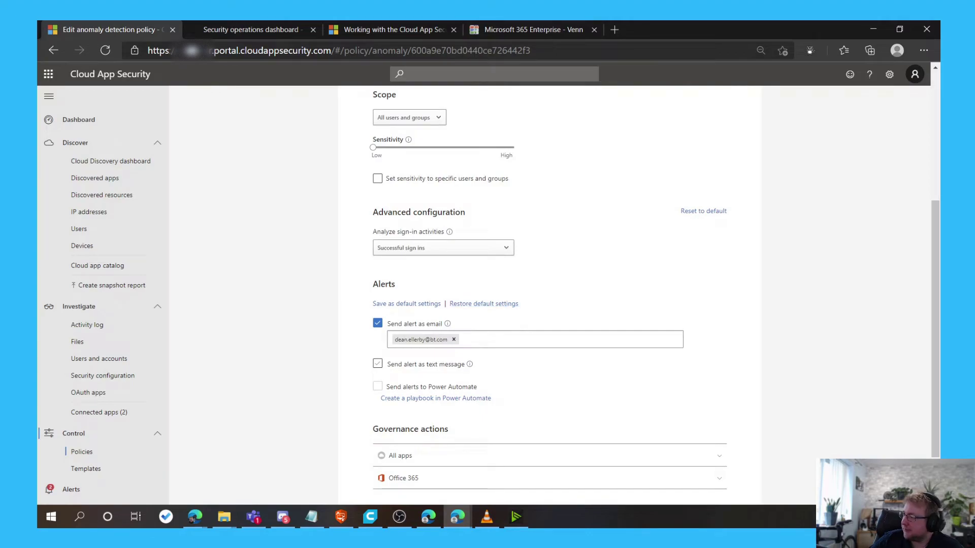
scroll(448, 386, "down", 2)
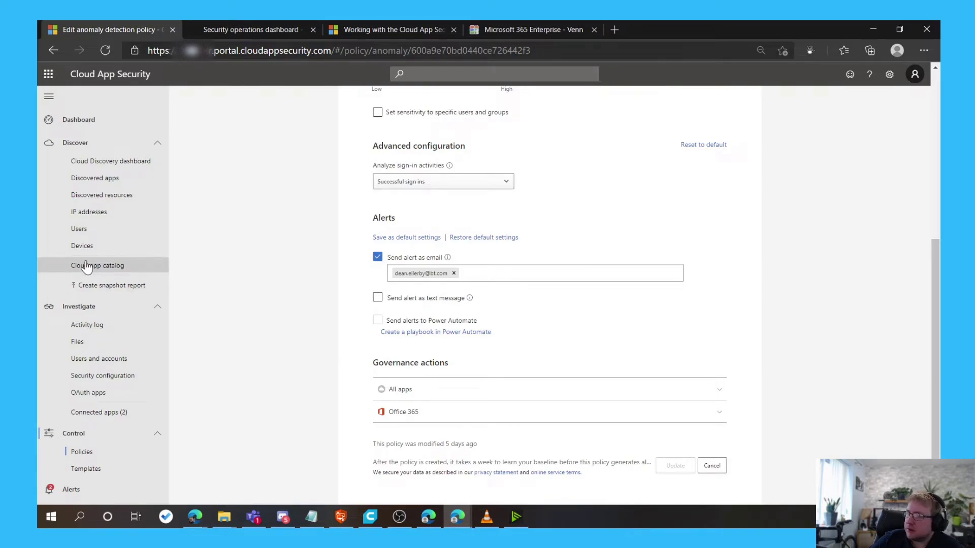
left_click(115, 270)
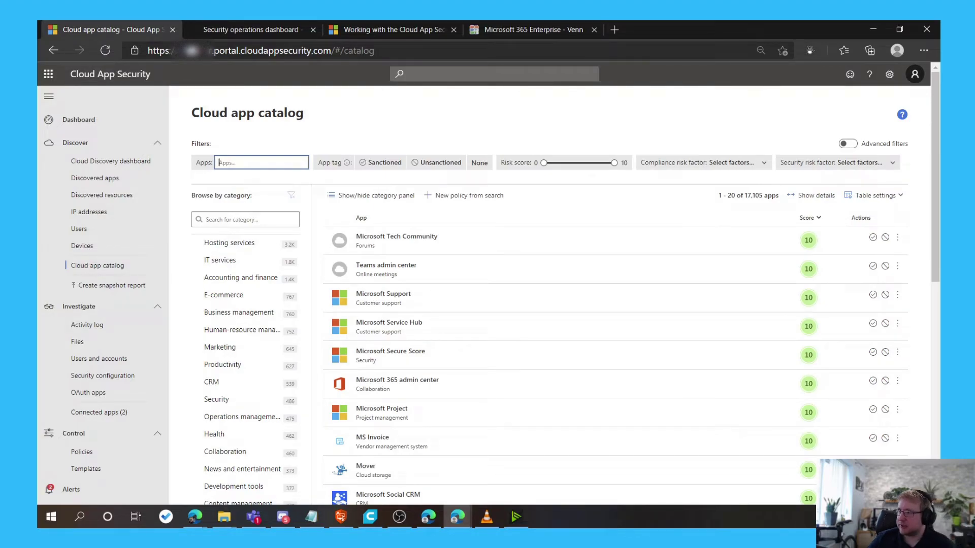
type("g")
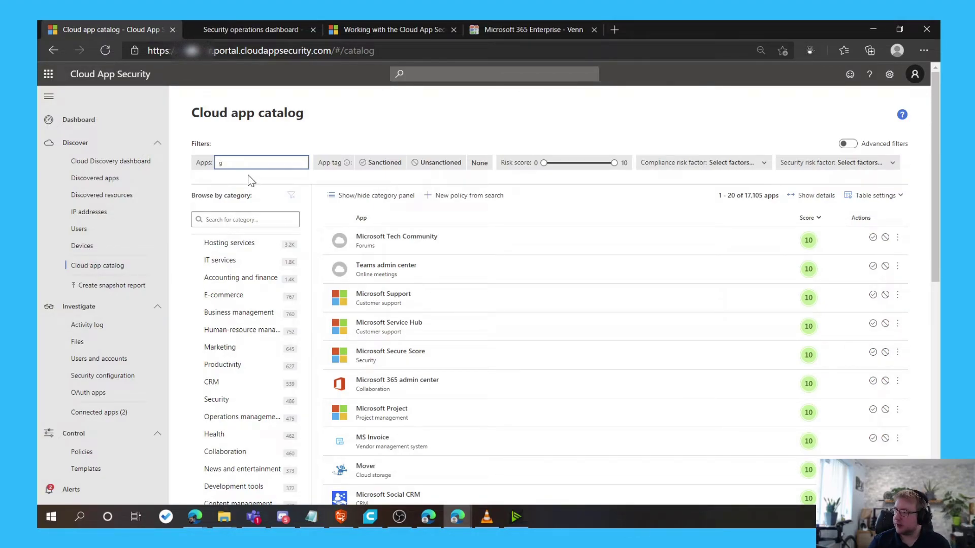
type("oogle")
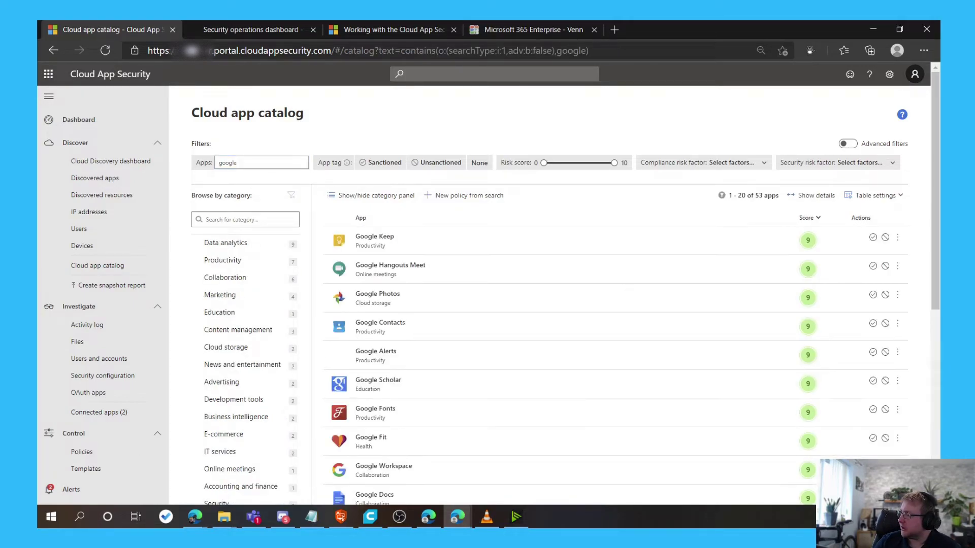
scroll(432, 350, "down", 3)
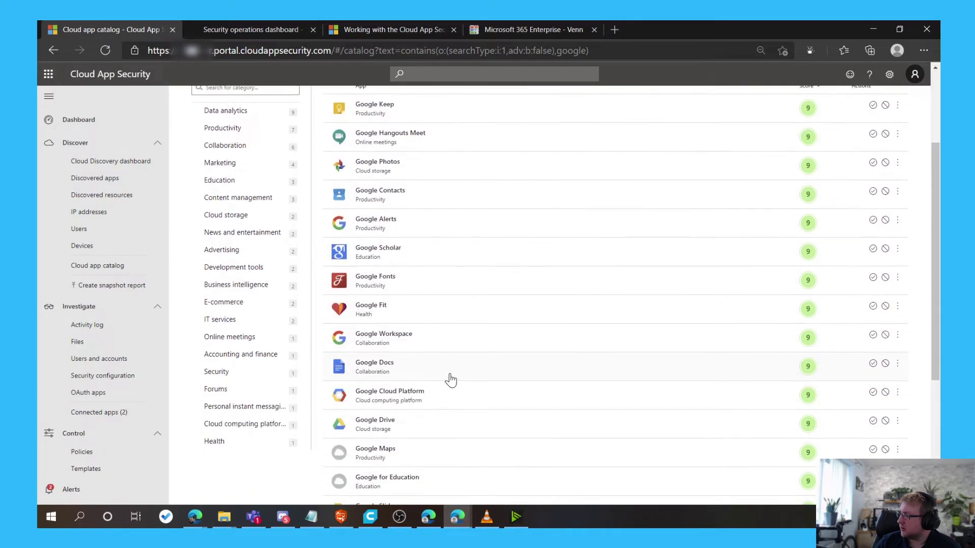
scroll(451, 378, "down", 5)
scroll(441, 397, "up", 8)
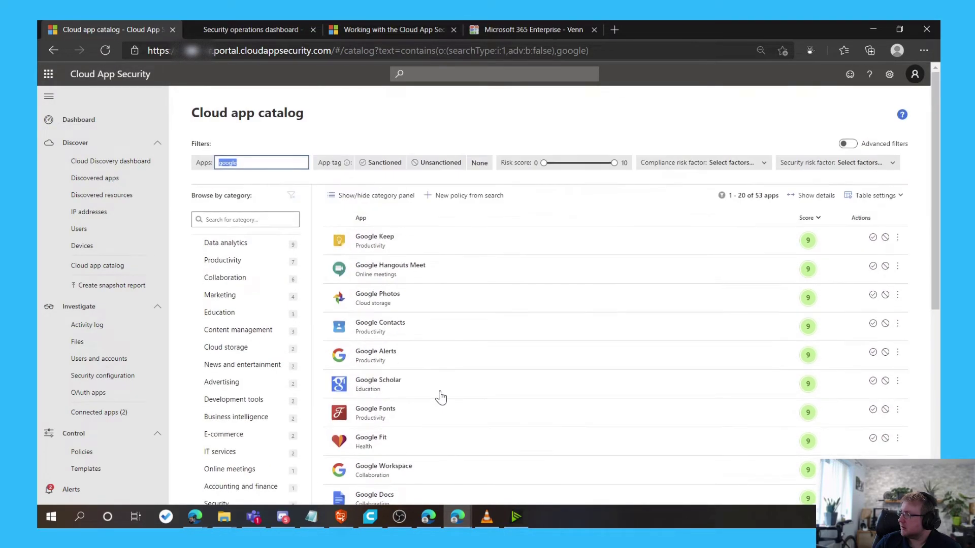
Search the cloud app catalog for gmail and expand the Gmail entry's risk score details.
type("gmail")
key("ctrl+a")
type("gma")
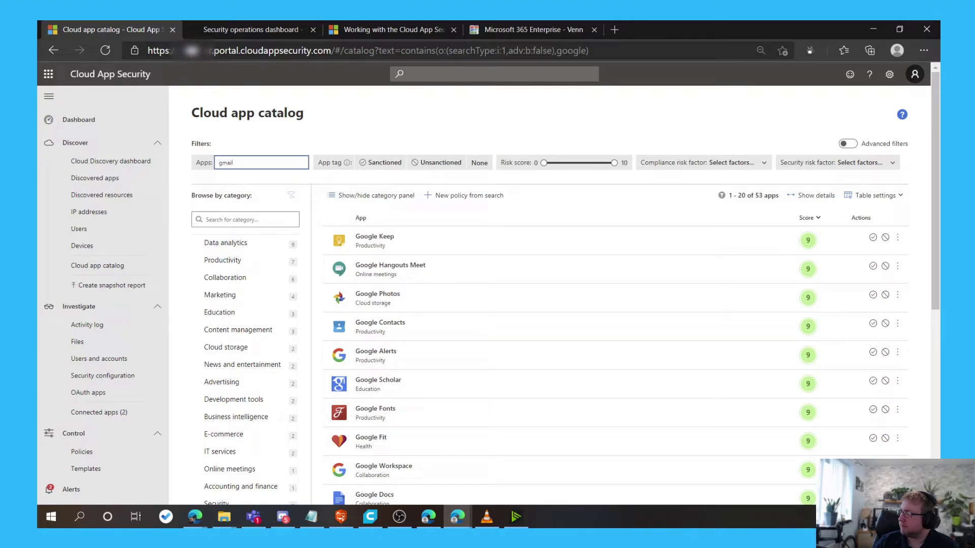
key("Return")
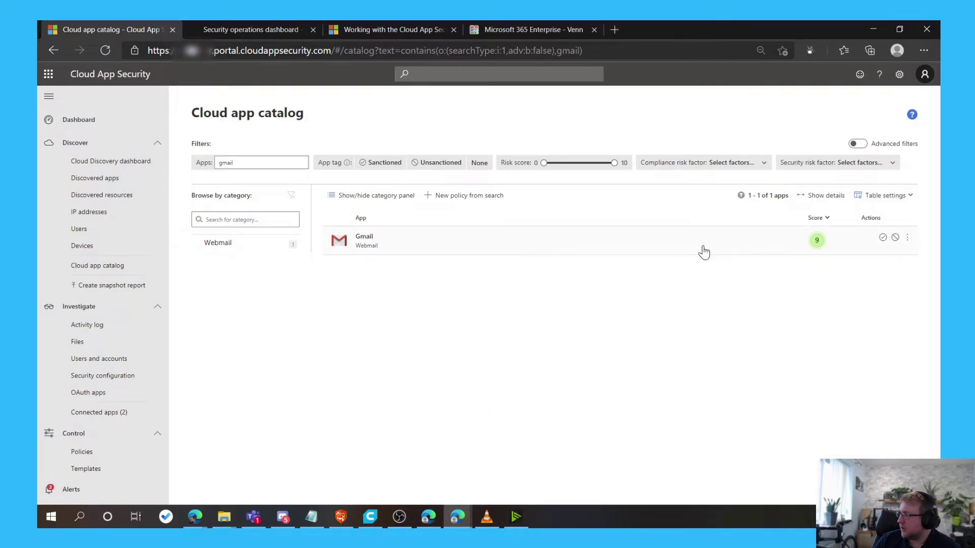
left_click(543, 246)
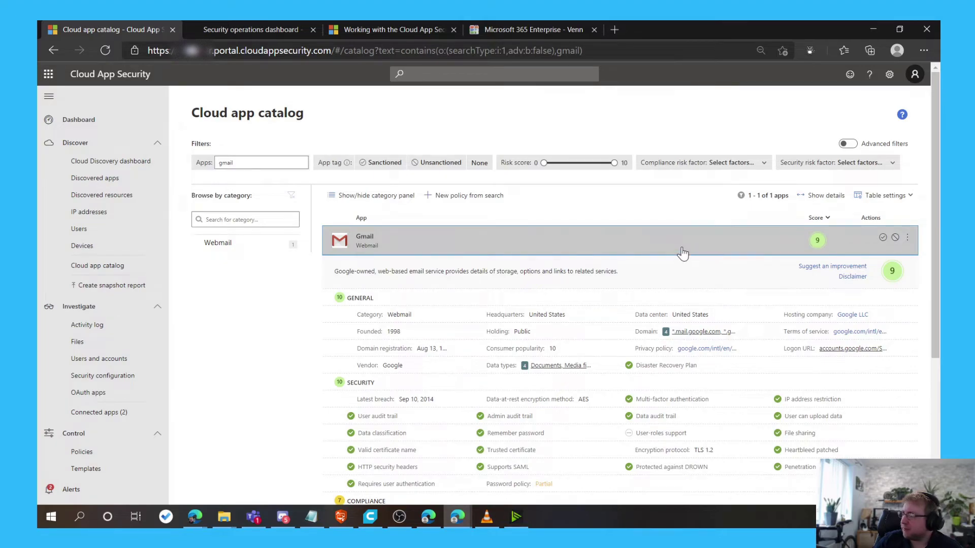
Return to the policies list and reopen the Impossible travel policy at its alerts and governance settings.
left_click(98, 457)
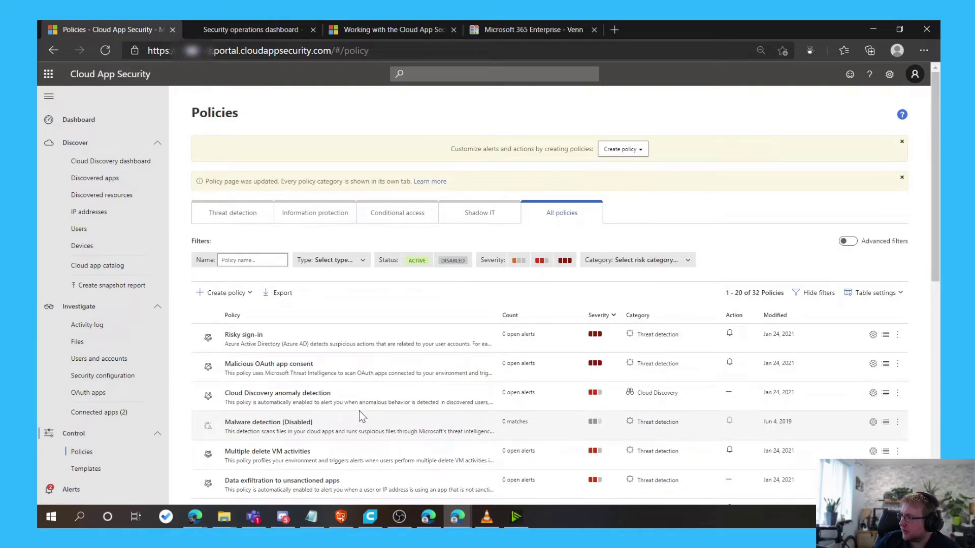
scroll(300, 373, "down", 3)
scroll(300, 373, "down", 2)
scroll(300, 373, "up", 1)
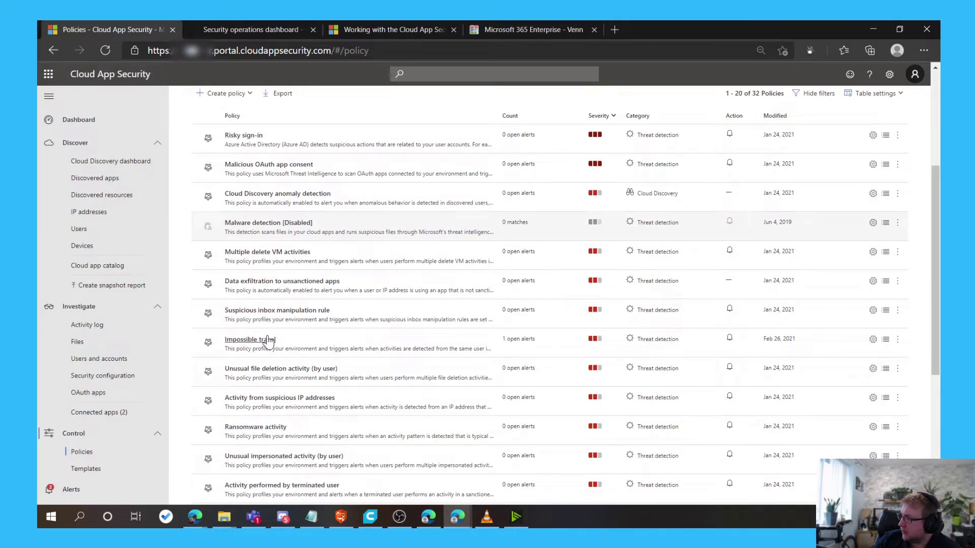
left_click(263, 337)
scroll(536, 337, "down", 5)
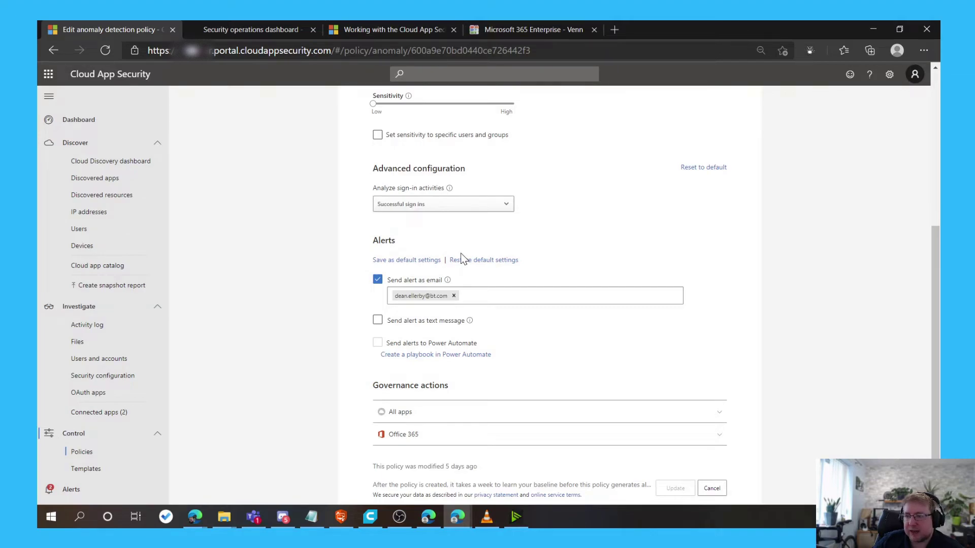
scroll(449, 268, "down", 1)
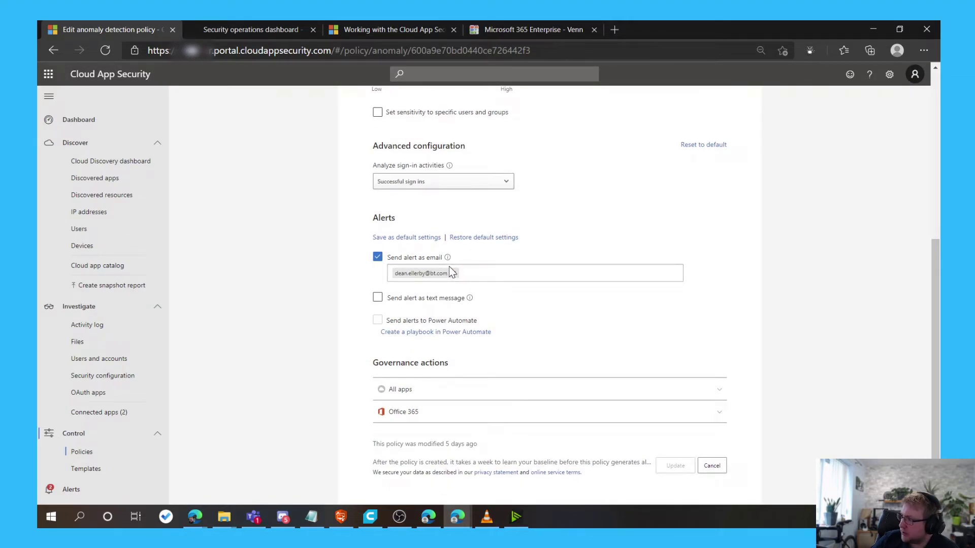
Expand the All apps and Office 365 governance actions of the Impossible travel policy and review their options.
left_click(421, 391)
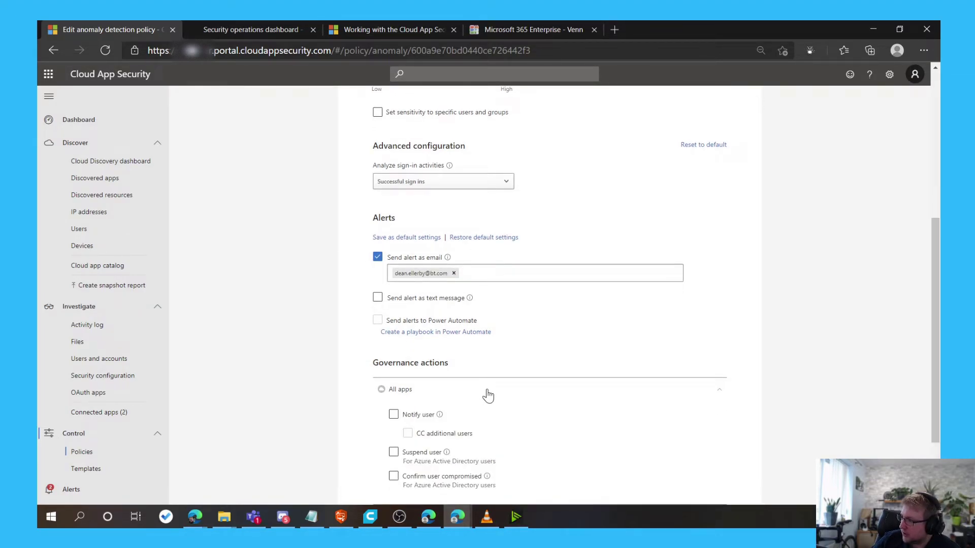
scroll(457, 391, "down", 2)
left_click(430, 412)
scroll(508, 330, "down", 3)
scroll(457, 265, "up", 3)
scroll(457, 266, "up", 3)
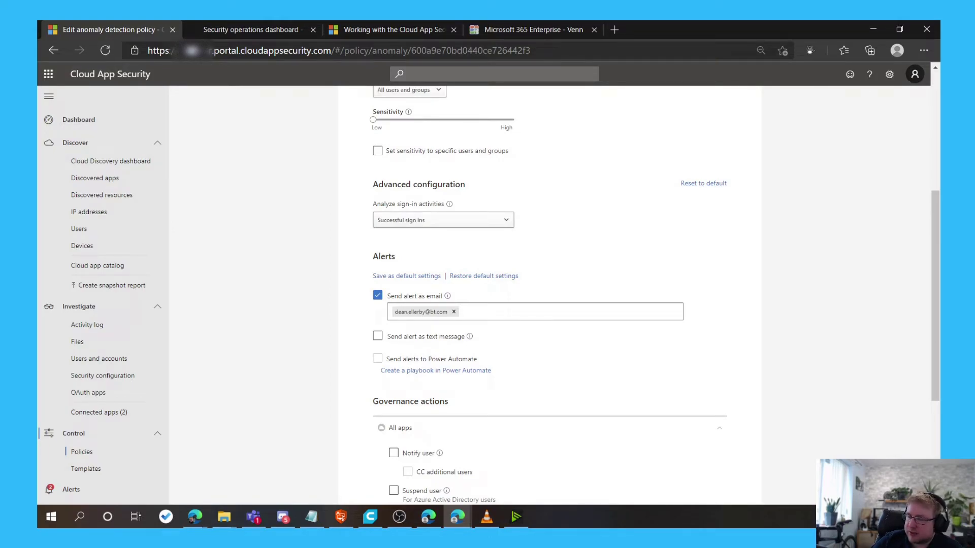
scroll(618, 292, "down", 3)
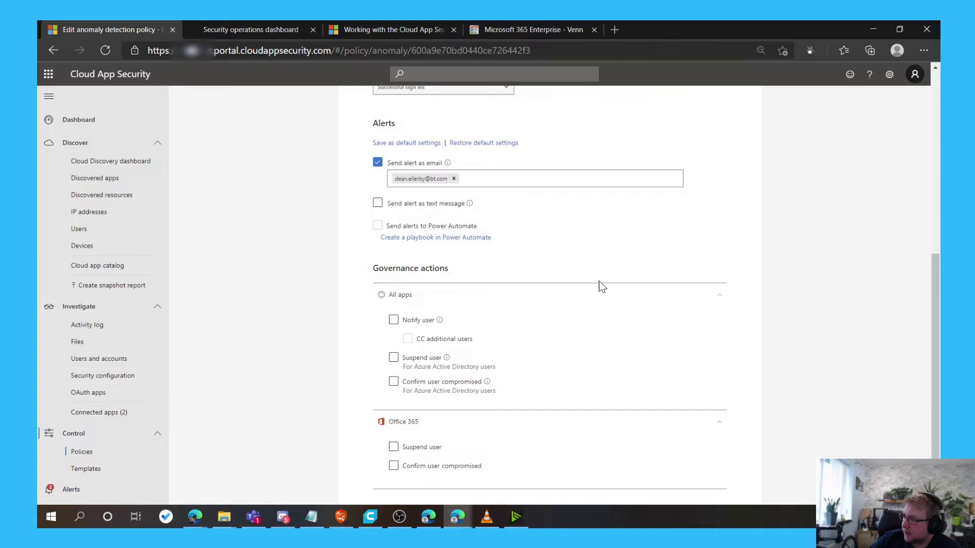
scroll(437, 279, "down", 2)
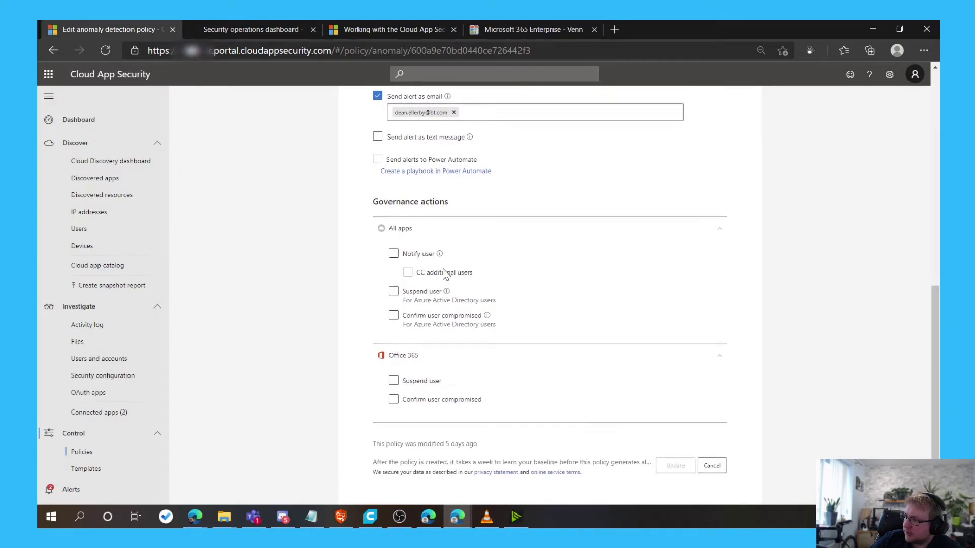
Enable the Notify user governance action for all apps and read its explanation.
left_click(394, 254)
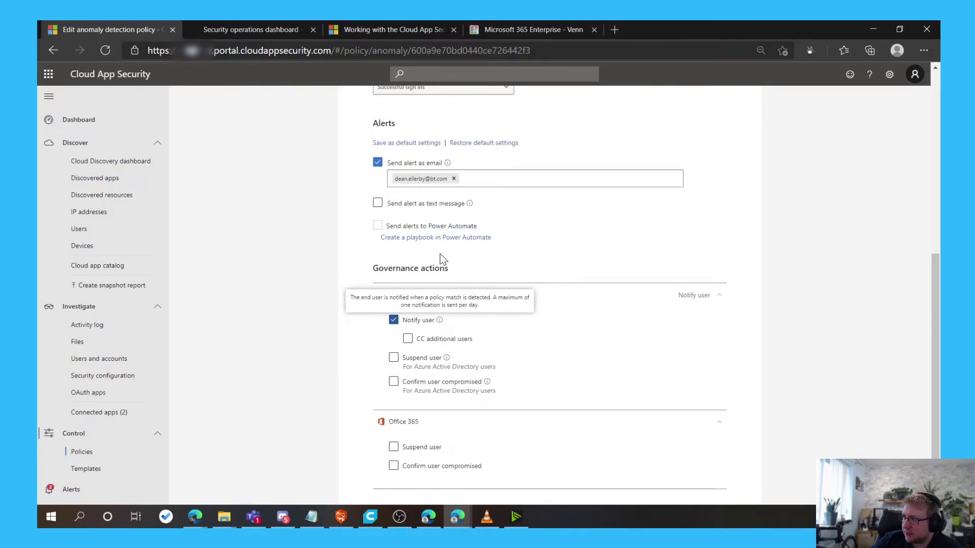
mouse_move(439, 258)
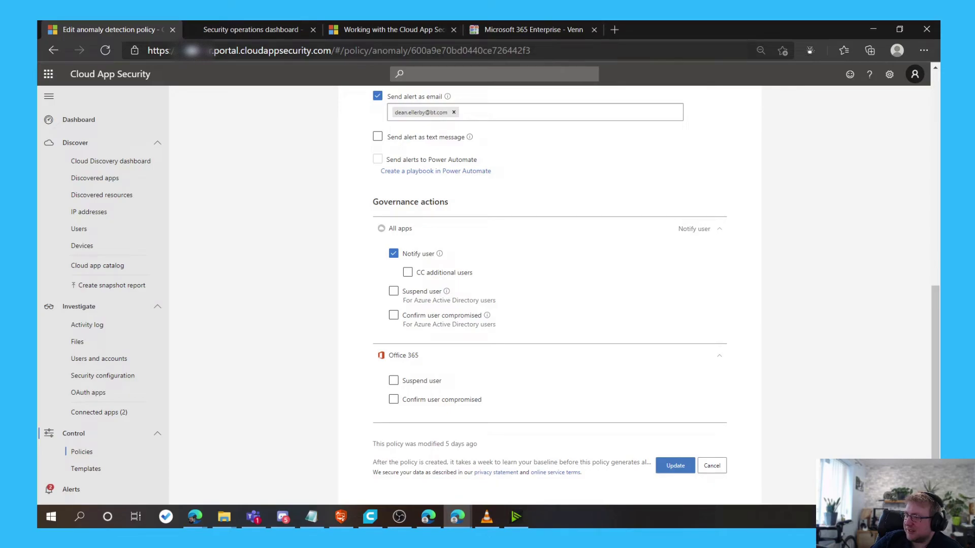
Leave the Impossible travel policy without saving and look through the first page of policy templates.
left_click(84, 451)
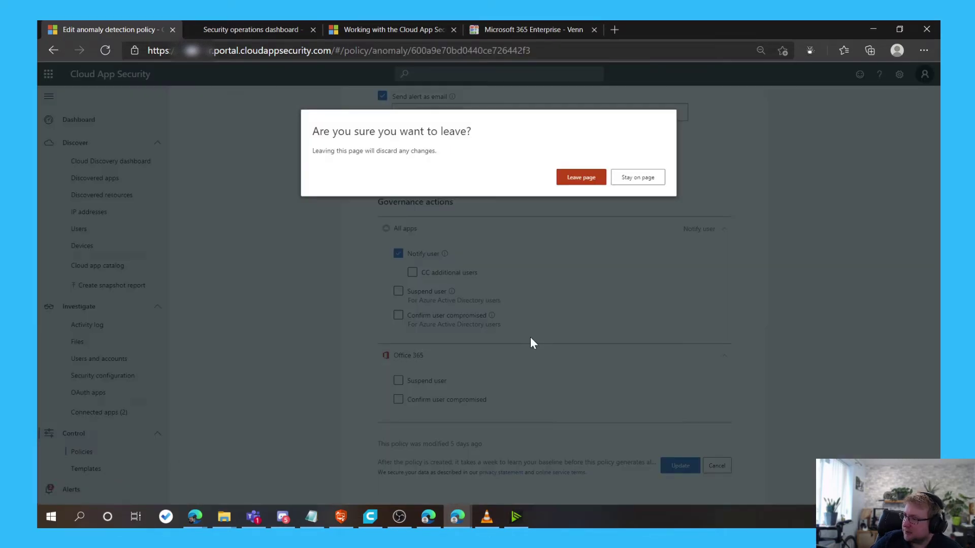
left_click(584, 178)
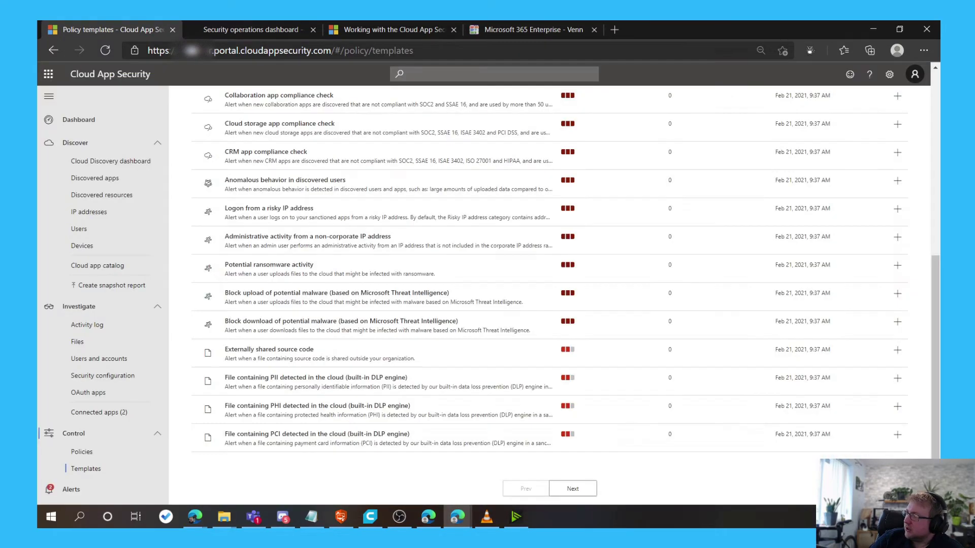
scroll(387, 344, "up", 2)
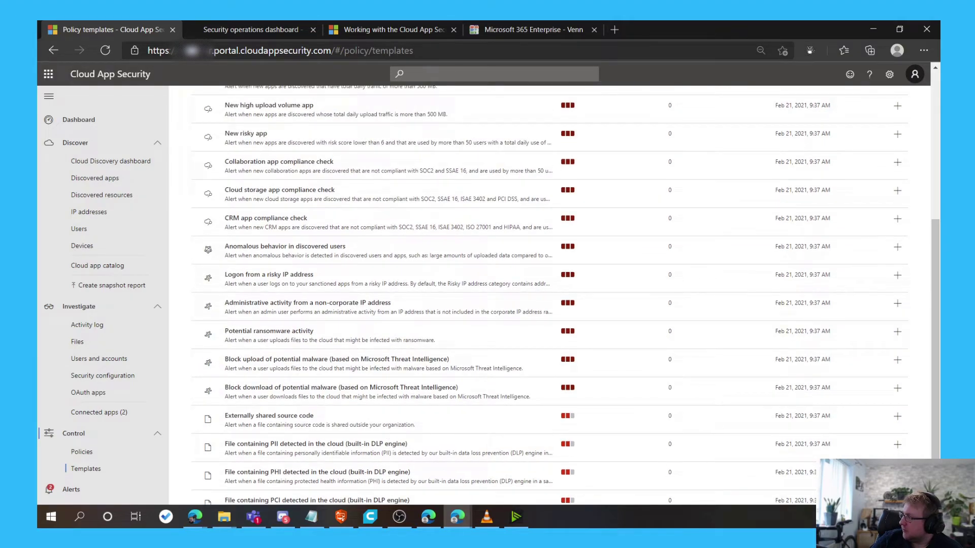
scroll(359, 311, "up", 5)
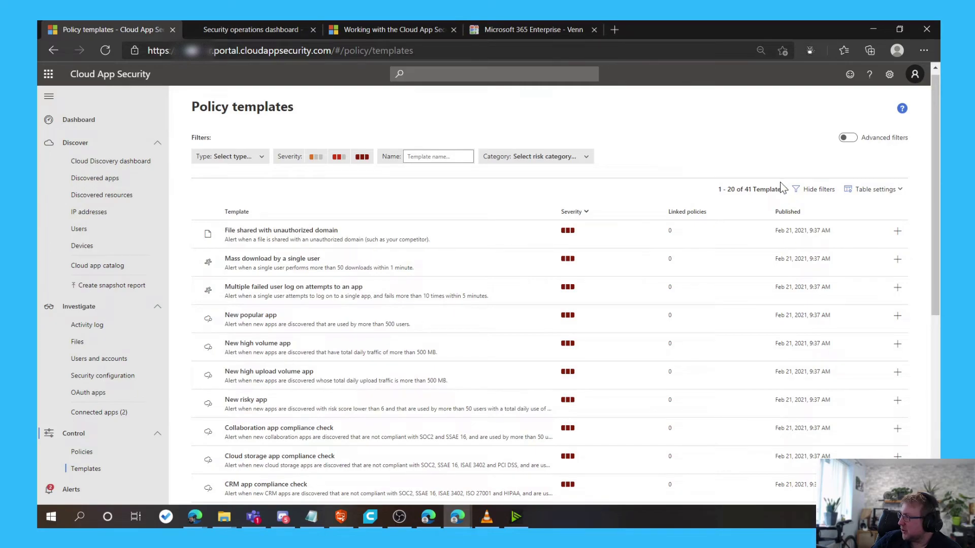
scroll(450, 368, "down", 4)
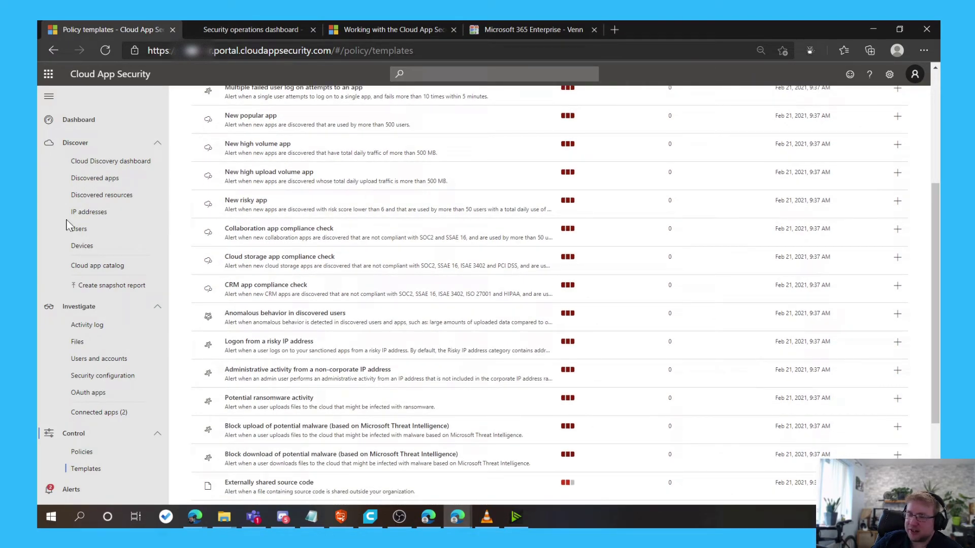